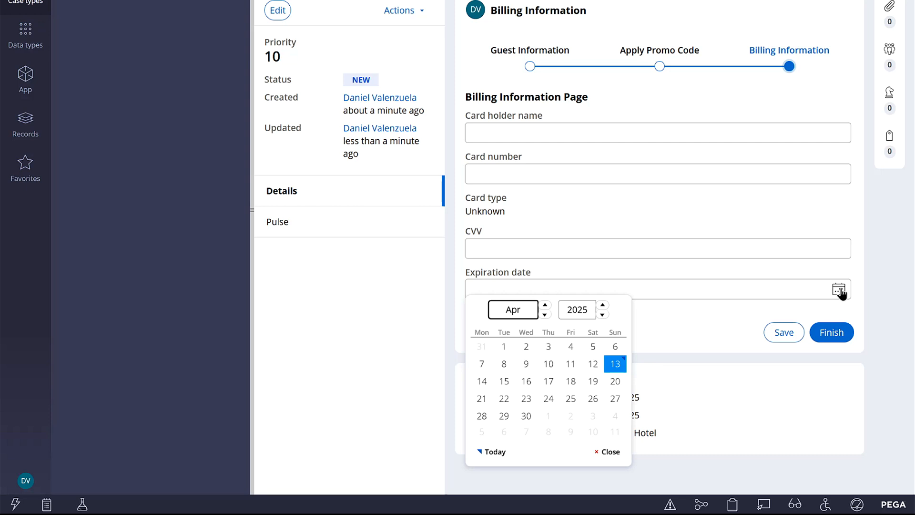
pyautogui.write('Month')
pyautogui.press('Return')
pyautogui.write('01,02,03,04,...,12')
pyautogui.press('Return')
pyautogui.press('Return')
pyautogui.write('Year')
pyautogui.press('Return')
pyautogui.write('2025,2026,...,')
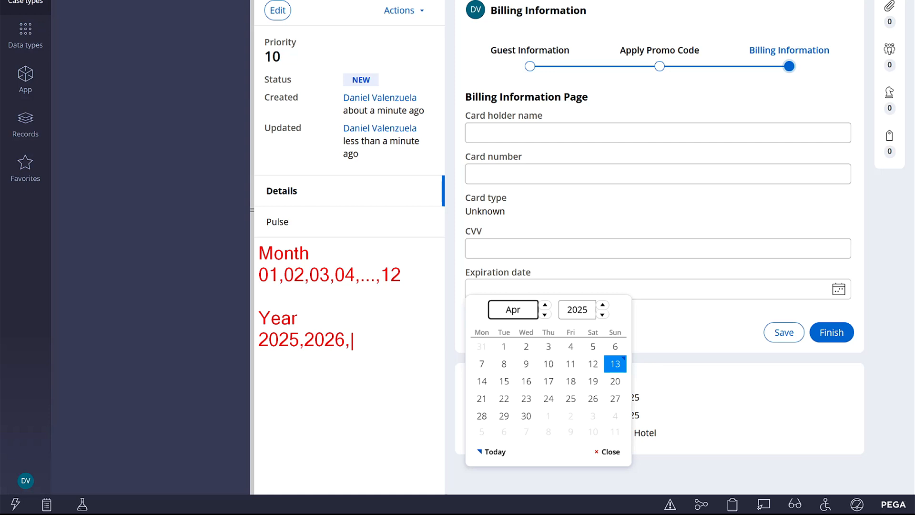
pyautogui.write('2035')
pyautogui.moveTo(336, 287); pyautogui.dragTo(352, 286)
pyautogui.hotkey('ctrl', 'z')
pyautogui.moveTo(258, 352); pyautogui.dragTo(287, 352)
pyautogui.moveTo(288, 352); pyautogui.dragTo(300, 351)
pyautogui.write('Exp')
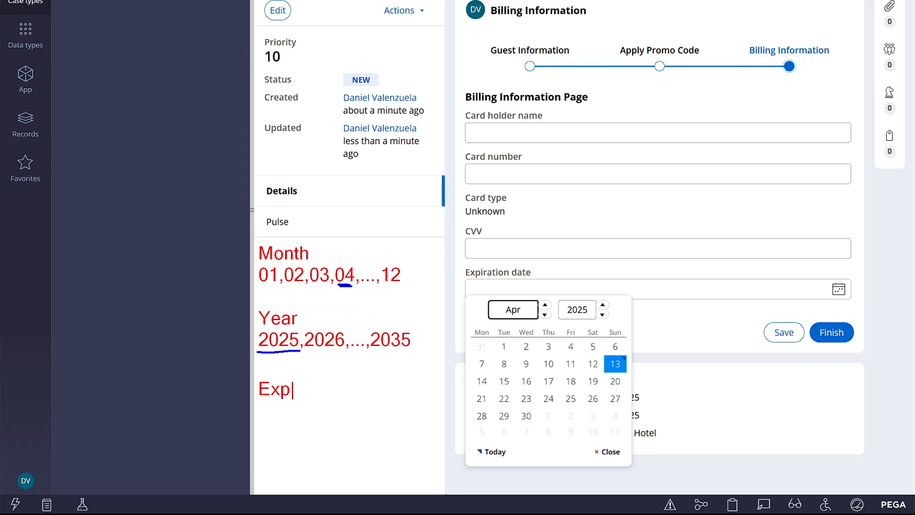
pyautogui.write('irationDate=')
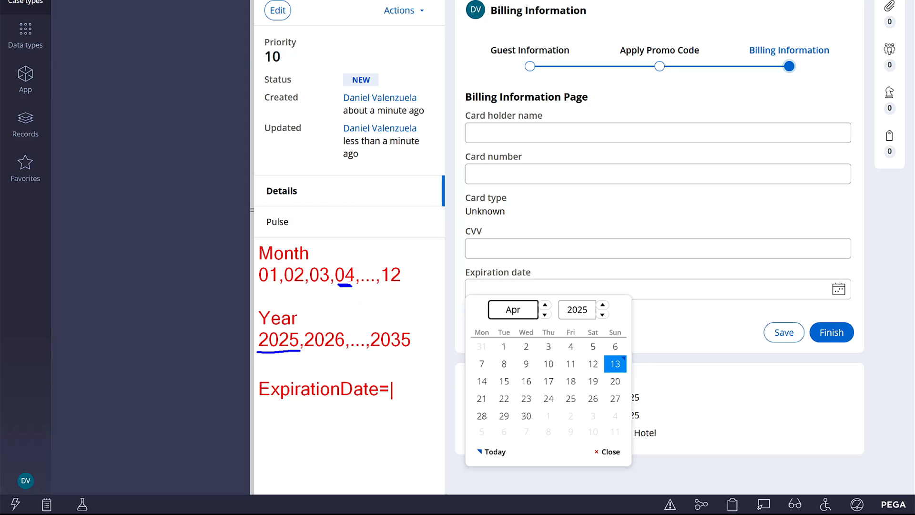
pyautogui.press('Return')
pyautogui.write('April 30, 2025')
pyautogui.moveTo(506, 317)
pyautogui.mouseDown()
pyautogui.moveTo(519, 304)
pyautogui.moveTo(574, 301)
pyautogui.mouseUp()
pyautogui.moveTo(525, 423); pyautogui.dragTo(535, 400)
pyautogui.moveTo(278, 426)
pyautogui.mouseDown()
pyautogui.moveTo(340, 431)
pyautogui.moveTo(315, 464)
pyautogui.mouseUp()
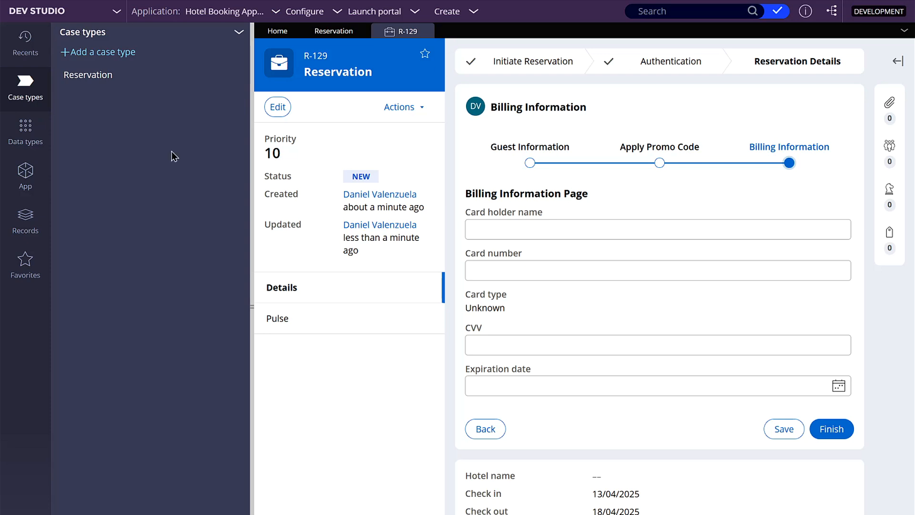
# Open the Billing Information data type and start a new field named Month with type Picklist
pyautogui.click(25, 130)
pyautogui.click(135, 97)
pyautogui.click(864, 128)
pyautogui.write('Month')
pyautogui.click(496, 326)
pyautogui.scroll(-3, 473, 513)
pyautogui.click(466, 397)
# Add enough blank choice rows to the Month picklist for twelve entries
pyautogui.click(419, 293)
pyautogui.click(420, 294)
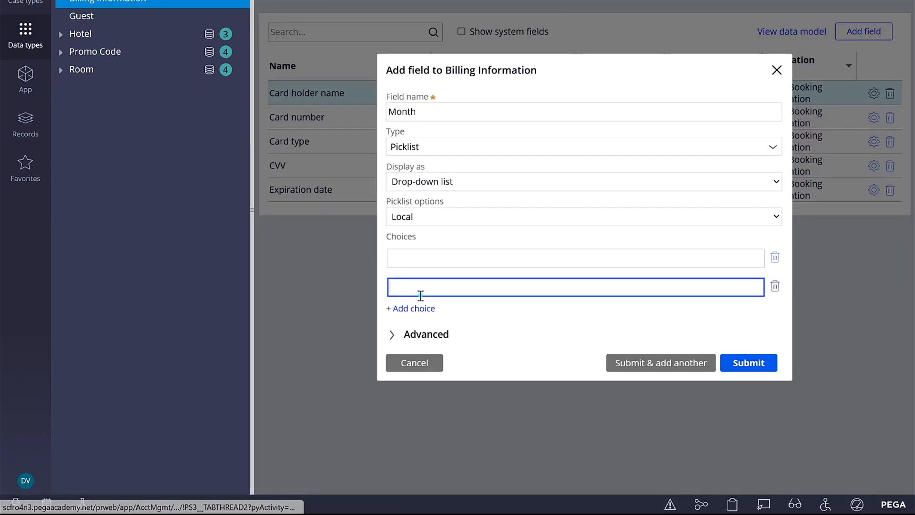
pyautogui.click(416, 308)
pyautogui.click(414, 323)
pyautogui.click(412, 336)
pyautogui.click(413, 351)
pyautogui.click(412, 366)
pyautogui.click(412, 393)
pyautogui.click(411, 408)
pyautogui.click(411, 425)
pyautogui.click(411, 453)
# Fill the Month picklist choices with 01 through 12
pyautogui.click(449, 148)
pyautogui.write('01')
pyautogui.press('Tab')
pyautogui.press('Tab')
pyautogui.write('02')
pyautogui.press('Tab')
pyautogui.write('04\t\t05')
pyautogui.press('Tab')
pyautogui.press('Tab')
pyautogui.write('06')
pyautogui.press('Tab')
pyautogui.press('Tab')
pyautogui.write('07')
pyautogui.press('Tab')
pyautogui.press('Tab')
pyautogui.write('08')
pyautogui.press('Tab')
pyautogui.write('09')
pyautogui.press('Tab')
pyautogui.press('Tab')
pyautogui.write('10')
pyautogui.press('Tab')
pyautogui.press('Tab')
pyautogui.write('11')
pyautogui.press('Tab')
pyautogui.press('Tab')
pyautogui.write('12')
# Set the Month field's ID to ExpirationDateMonth, submit it and begin naming another field
pyautogui.scroll(-2, 413, 382)
pyautogui.click(408, 450)
pyautogui.scroll(-3, 460, 341)
pyautogui.click(456, 352)
pyautogui.press('Home')
pyautogui.write('ExpirationDate')
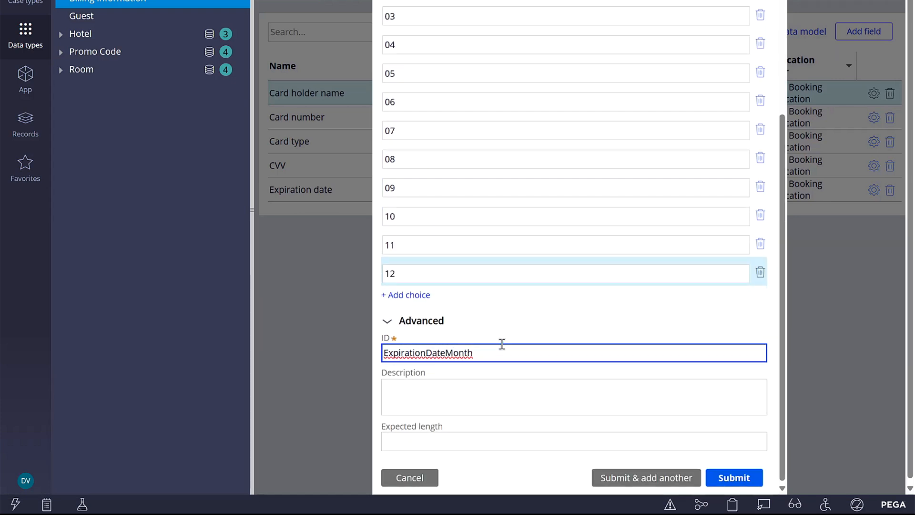
pyautogui.click(689, 478)
pyautogui.click(569, 124)
pyautogui.write('Expiration')
pyautogui.press('BackSpace')
pyautogui.press('BackSpace')
pyautogui.press('BackSpace')
pyautogui.press('BackSpace')
pyautogui.press('BackSpace')
pyautogui.press('BackSpace')
pyautogui.press('BackSpace')
pyautogui.press('BackSpace')
pyautogui.press('BackSpace')
pyautogui.press('BackSpace')
# Name the new Billing Information field Year and set its type to Picklist
pyautogui.write('Year')
pyautogui.click(773, 147)
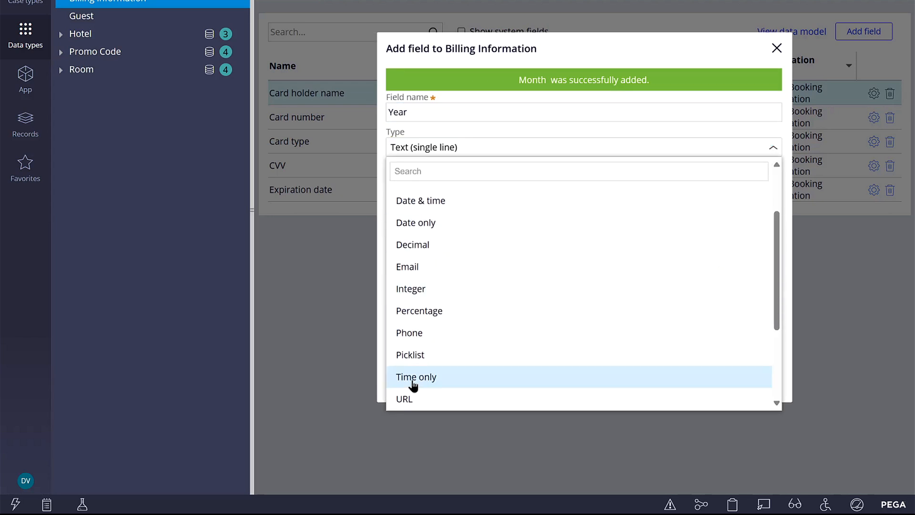
pyautogui.click(410, 356)
# Add blank choice rows to the Year picklist to make room for six entries
pyautogui.click(406, 240)
pyautogui.click(408, 258)
pyautogui.click(409, 271)
pyautogui.click(408, 285)
pyautogui.click(407, 306)
# Fill the Year picklist choices with 2025, 2026, 2027, 2028, 2029 and 2030
pyautogui.click(427, 170)
pyautogui.write('2025')
pyautogui.click(429, 194)
pyautogui.write('2026')
pyautogui.click(425, 225)
pyautogui.write('2027')
pyautogui.click(435, 252)
pyautogui.write('2028')
pyautogui.click(439, 280)
pyautogui.write('2029')
pyautogui.click(444, 309)
pyautogui.write('2030')
# Set the Year field's ID to ExpirationDateYear and submit the field
pyautogui.scroll(-2, 450, 317)
pyautogui.click(440, 350)
pyautogui.press('Home')
pyautogui.write('ExpirationDate')
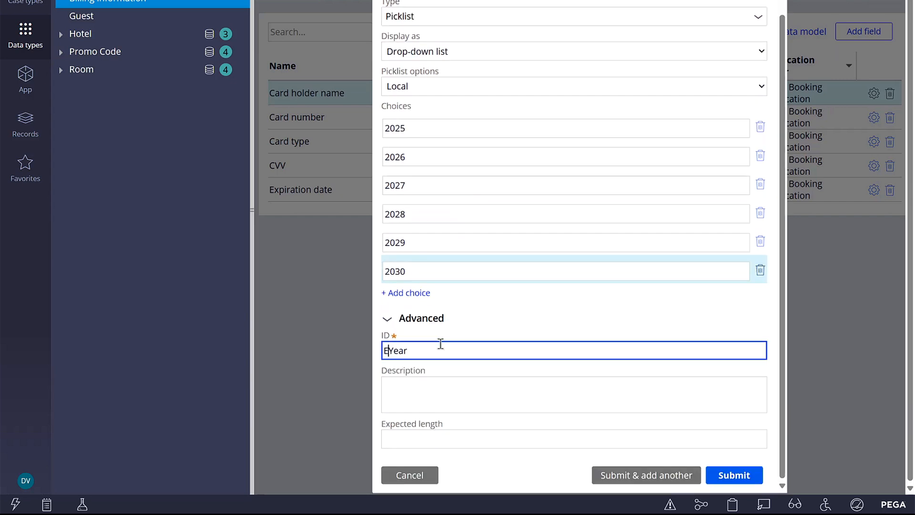
pyautogui.click(736, 475)
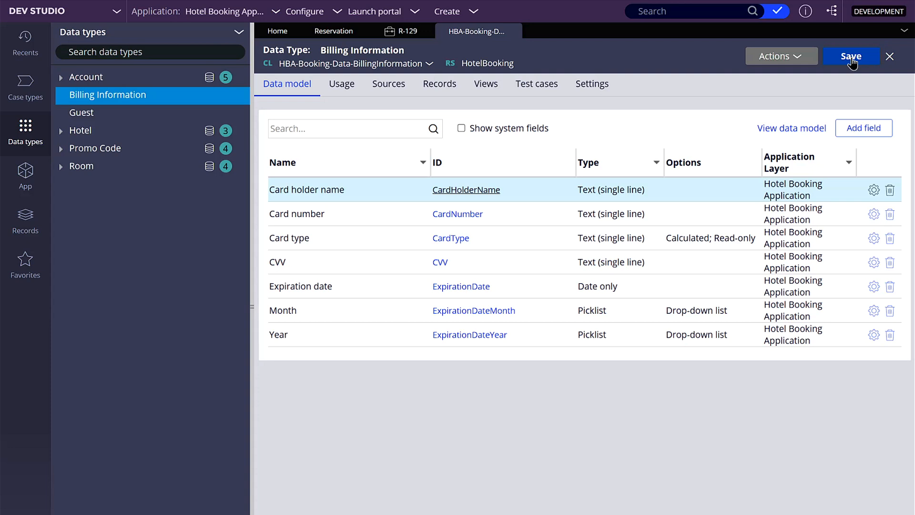
# Return to the open reservation case and open the section rule behind its billing form by inspecting the live interface
pyautogui.click(402, 31)
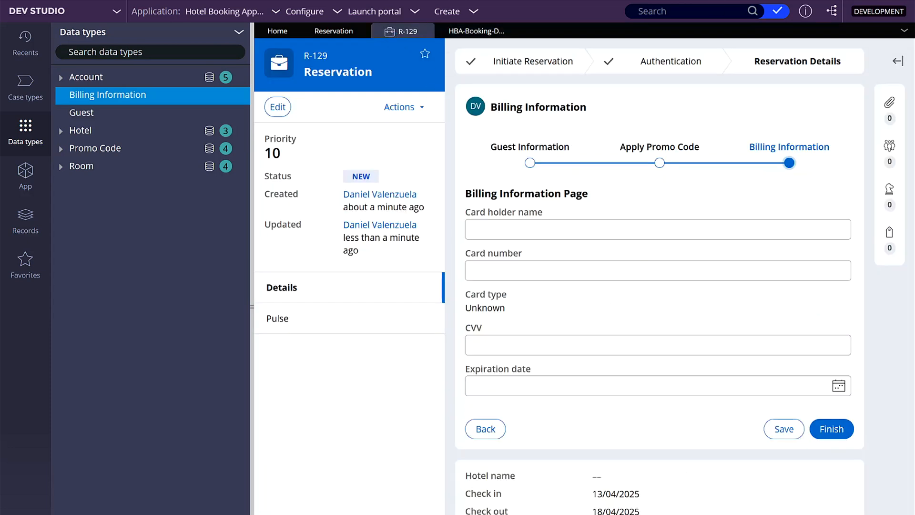
pyautogui.hotkey('ctrl', 'shift', 'x')
pyautogui.click(514, 373)
pyautogui.click(576, 366)
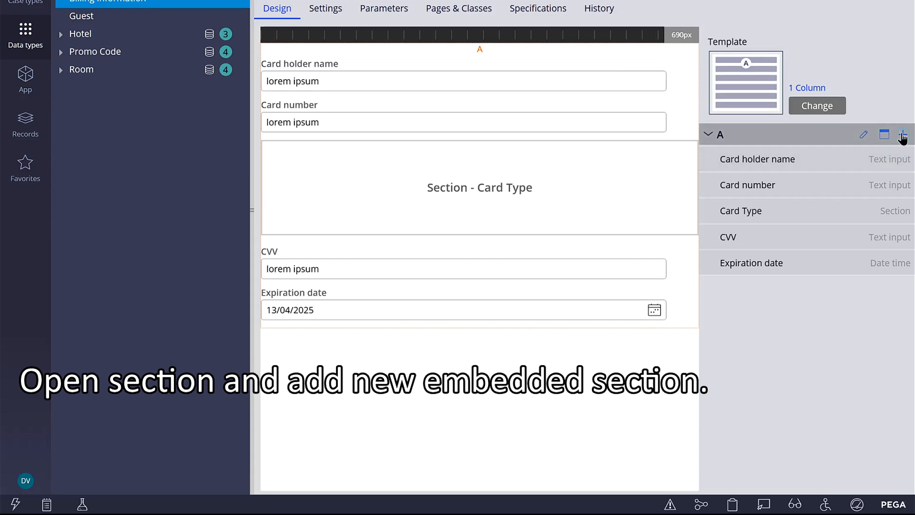
# Embed a section named Expiration Date in region A, using the current page context, and create and open its record
pyautogui.click(903, 231)
pyautogui.scroll(-1, 816, 310)
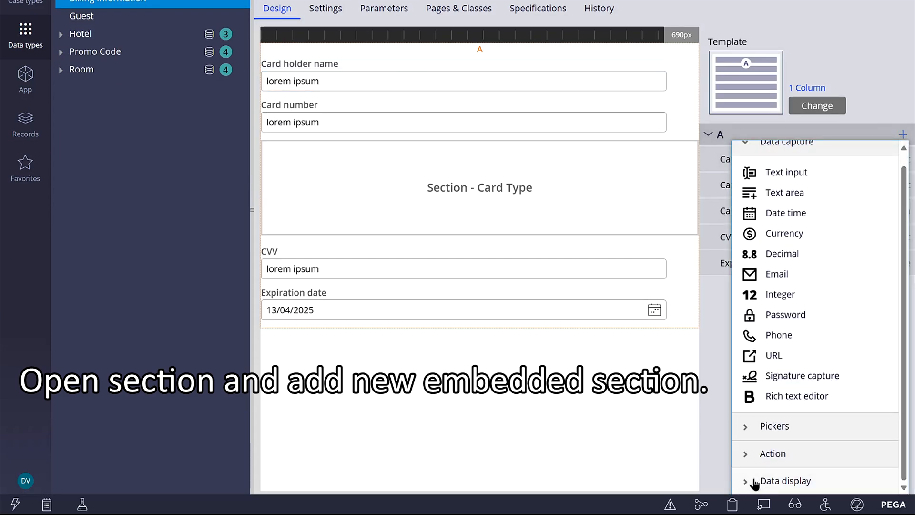
pyautogui.click(755, 481)
pyautogui.click(864, 255)
pyautogui.click(638, 228)
pyautogui.write('Expiration Date')
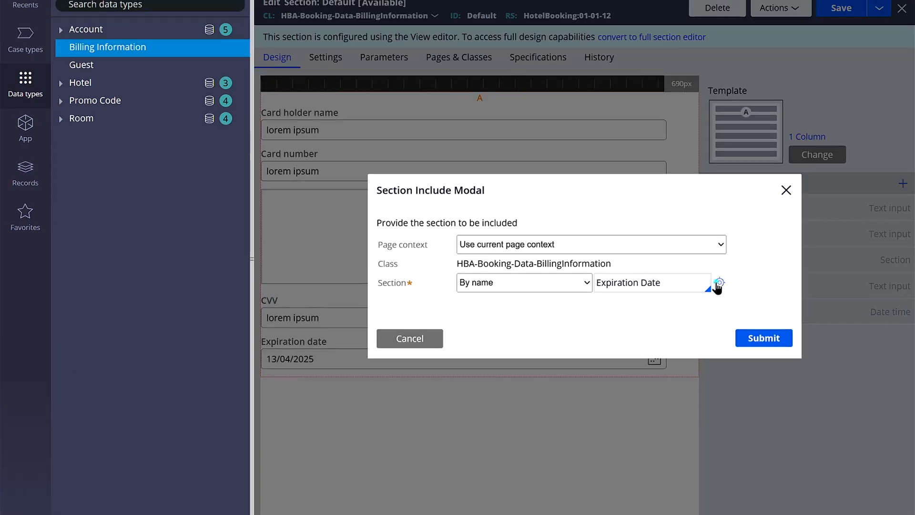
pyautogui.click(720, 234)
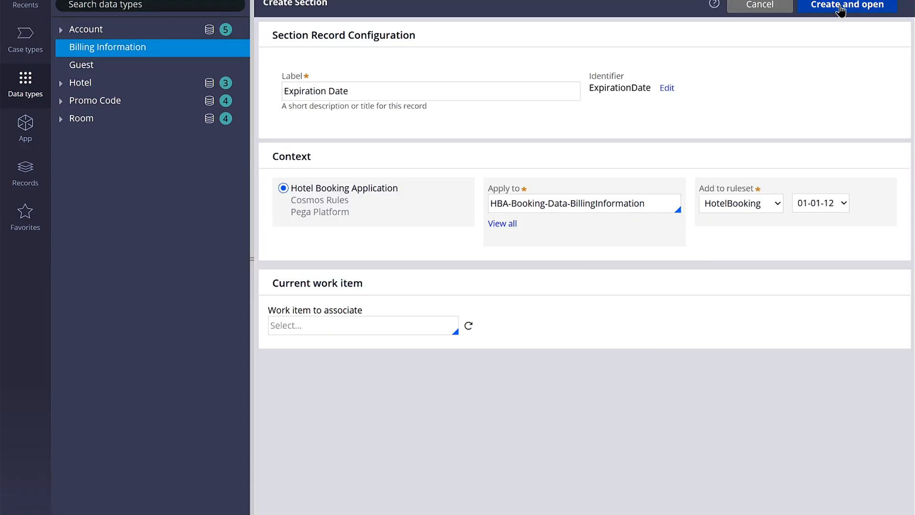
pyautogui.click(841, 8)
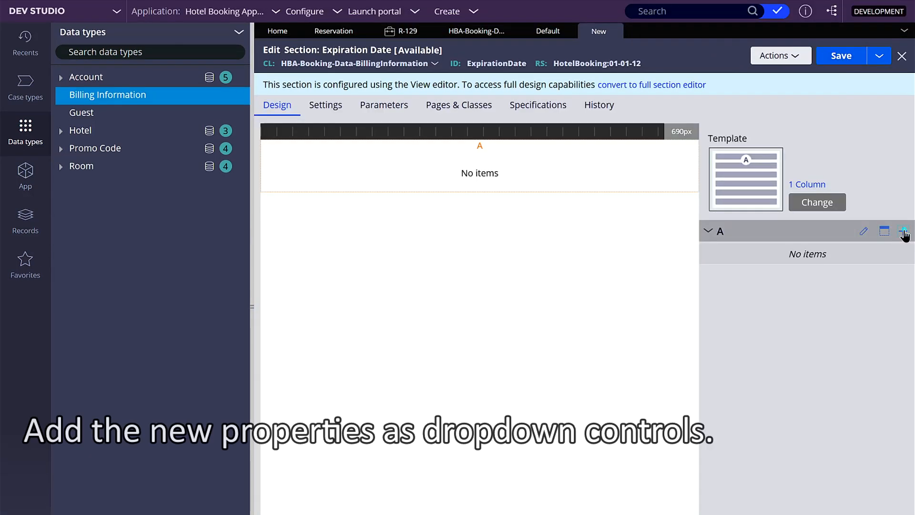
# Add a dropdown to region A of the Expiration Date section and bind it to .ExpirationDateMonth
pyautogui.click(904, 231)
pyautogui.scroll(-1, 849, 353)
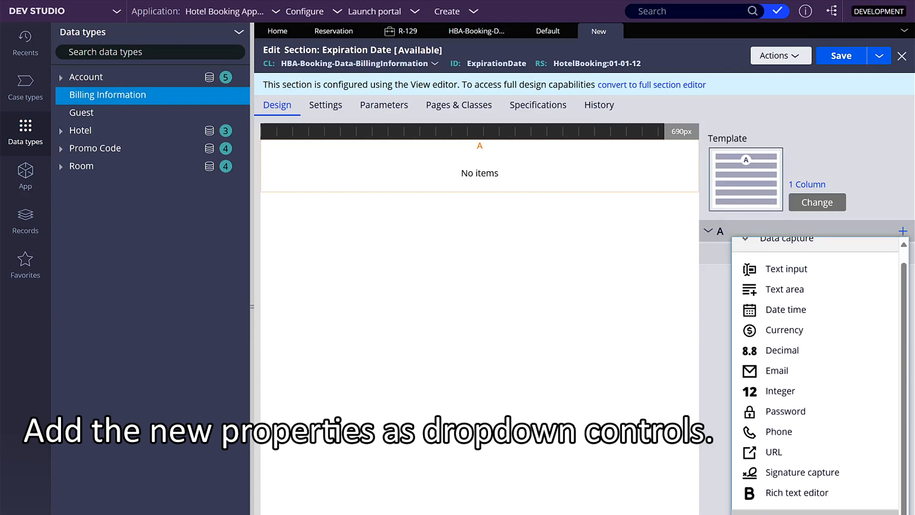
pyautogui.scroll(-5, 811, 372)
pyautogui.click(812, 370)
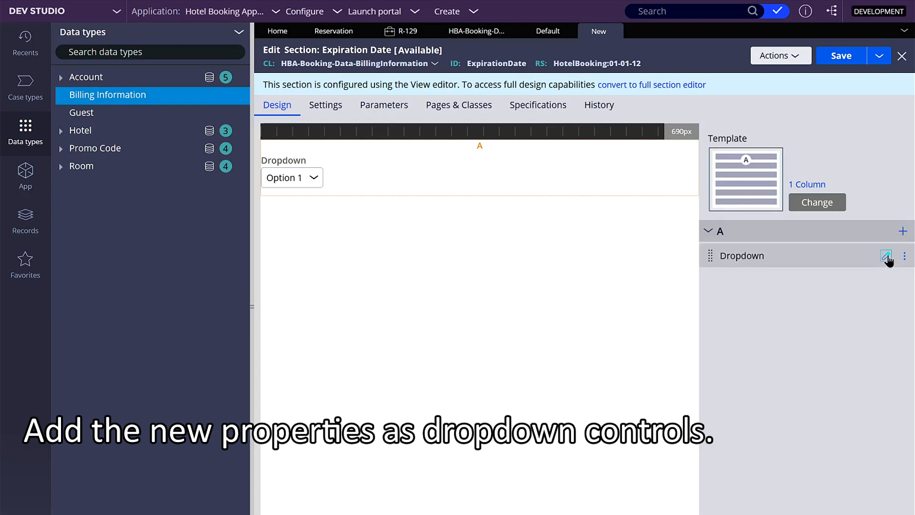
pyautogui.click(886, 256)
pyautogui.write('.month')
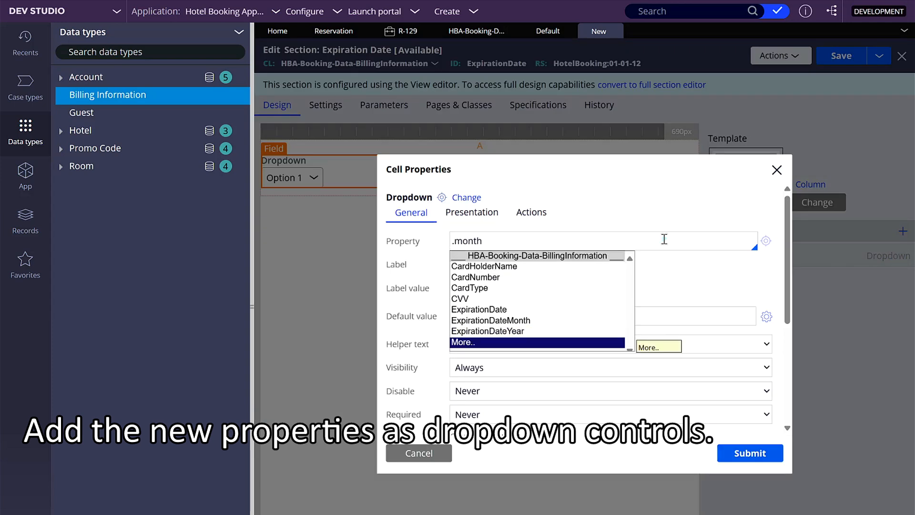
pyautogui.press('Up')
pyautogui.press('Up')
pyautogui.press('Return')
pyautogui.click(746, 455)
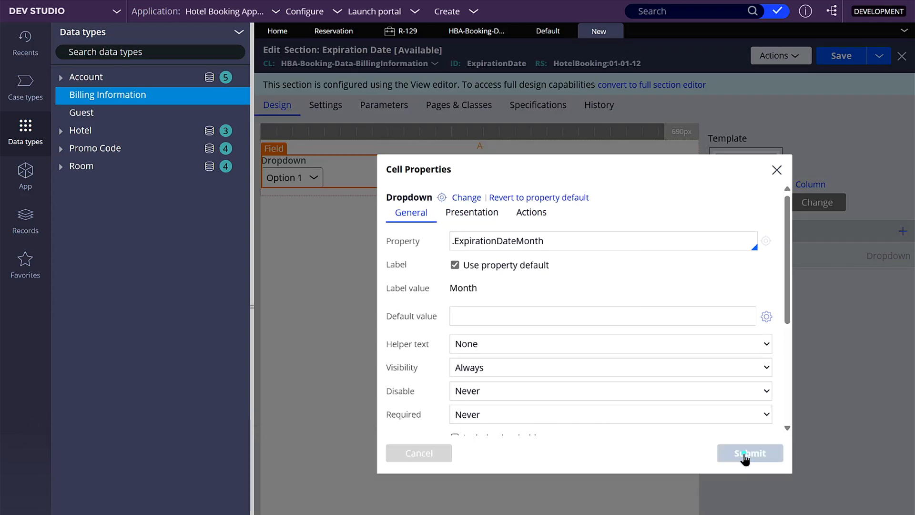
# Add a second dropdown to region A bound to .ExpirationDateYear and save the section
pyautogui.click(902, 257)
pyautogui.click(903, 231)
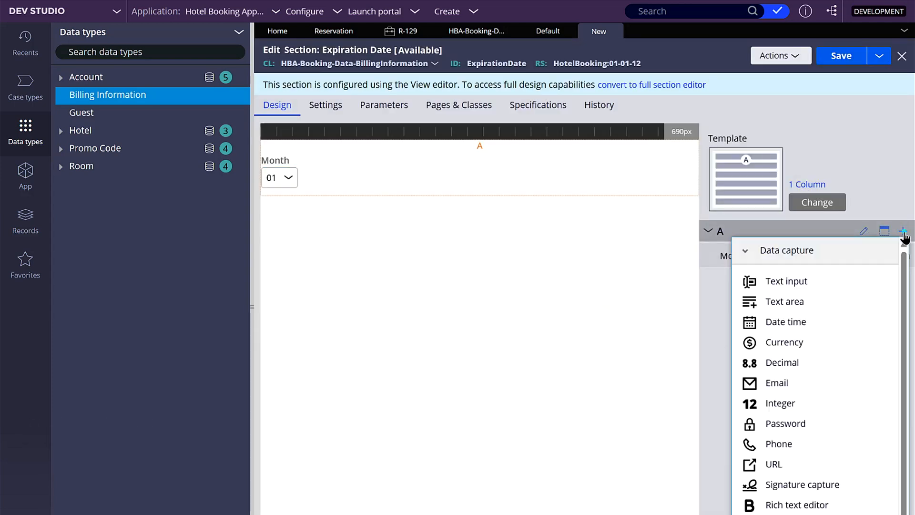
pyautogui.click(745, 250)
pyautogui.click(745, 276)
pyautogui.click(810, 368)
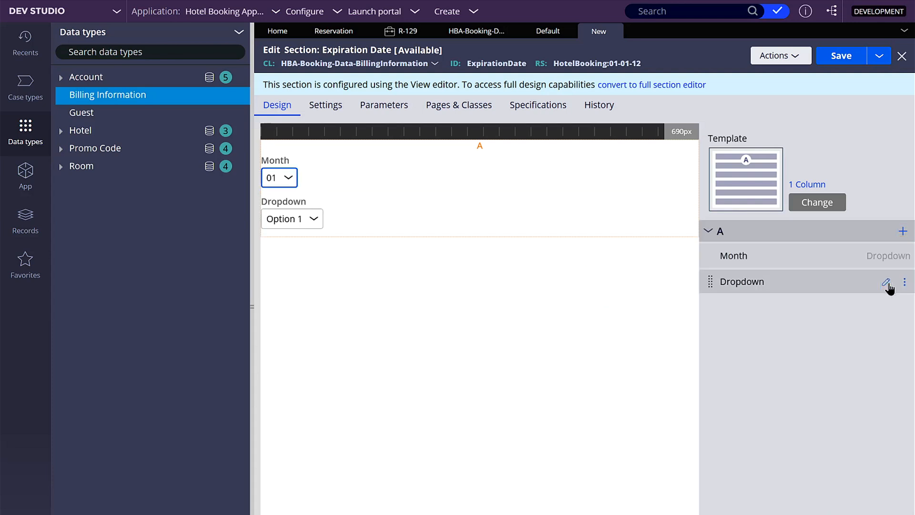
pyautogui.click(886, 282)
pyautogui.click(640, 236)
pyautogui.write('.ExpirationDateYear')
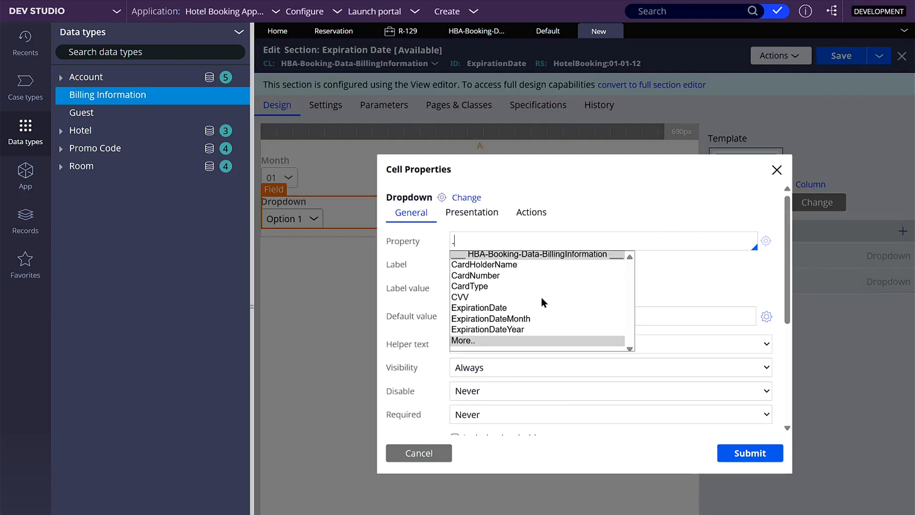
pyautogui.click(572, 329)
pyautogui.click(748, 452)
pyautogui.click(839, 56)
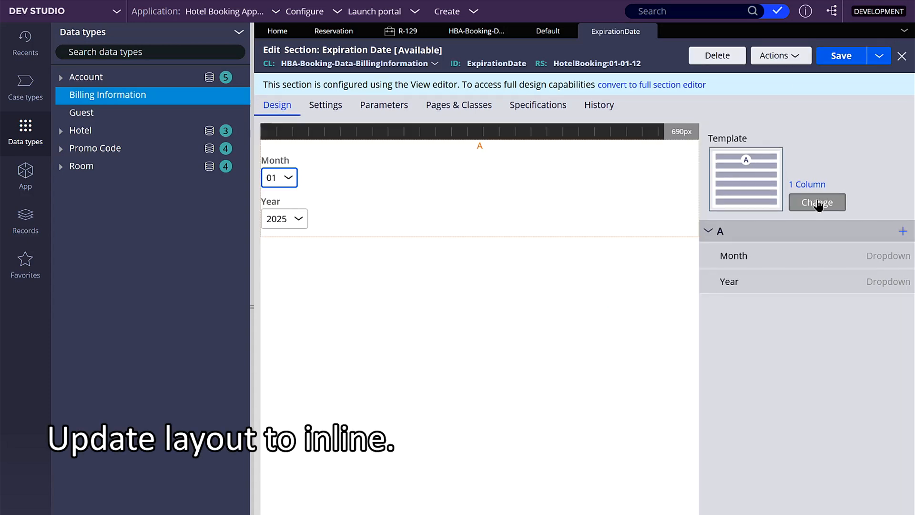
# Change the Expiration Date section's template to Inline wrapping
pyautogui.click(818, 203)
pyautogui.scroll(-5, 813, 226)
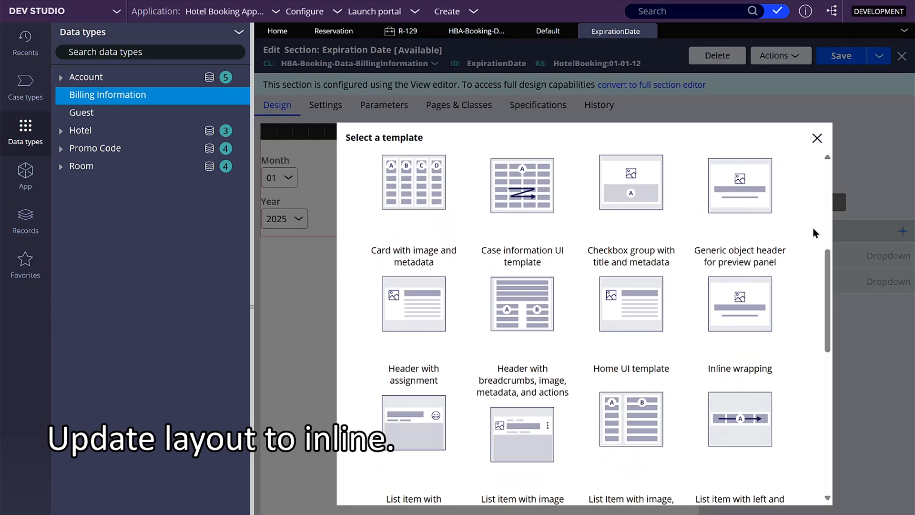
pyautogui.click(745, 402)
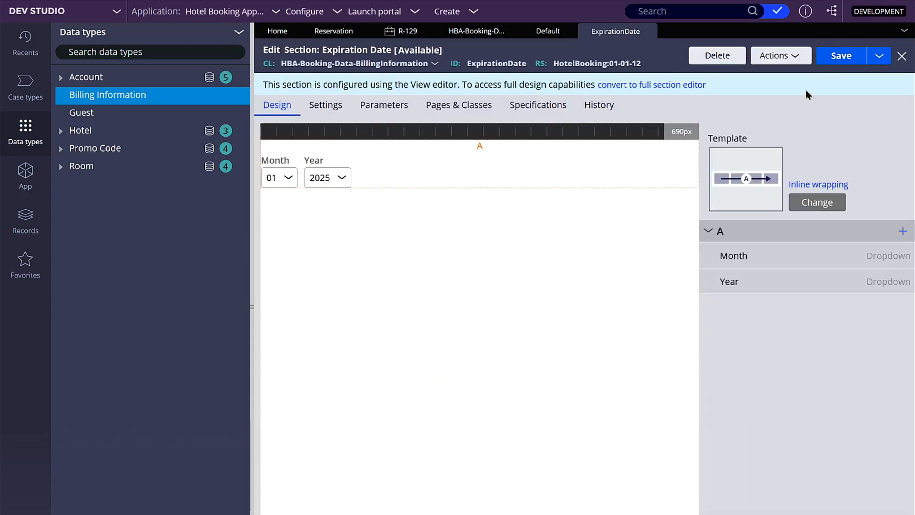
# Make the Month dropdown a required field
pyautogui.doubleClick(286, 174)
pyautogui.click(491, 414)
pyautogui.click(470, 452)
pyautogui.click(750, 453)
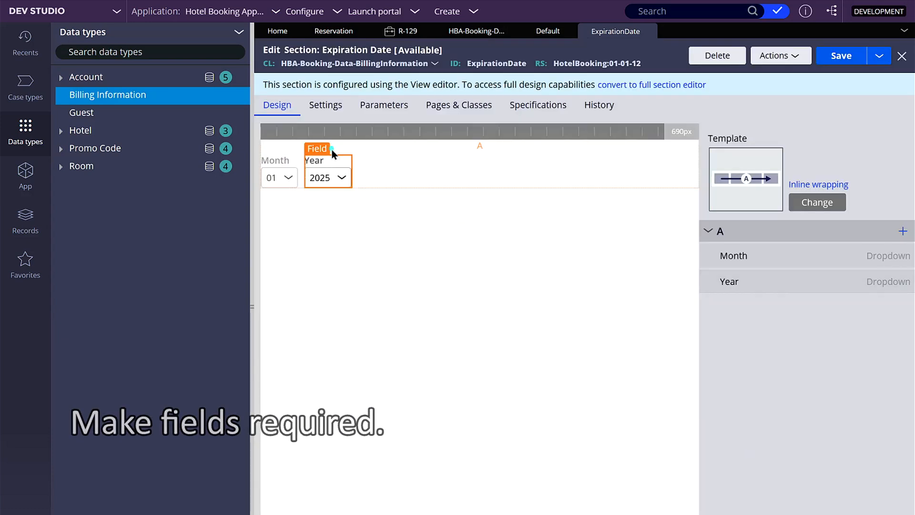
# Make the Year dropdown a required field and save the Expiration Date section
pyautogui.doubleClick(331, 150)
pyautogui.click(489, 414)
pyautogui.click(469, 450)
pyautogui.click(749, 452)
pyautogui.click(851, 57)
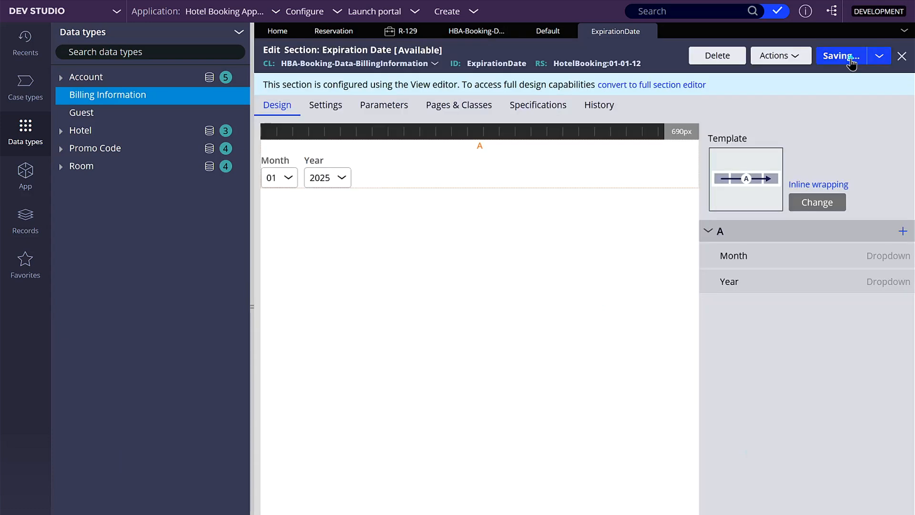
# Return to the Default section and submit ExpirationDate as the section to include
pyautogui.click(546, 32)
pyautogui.click(697, 332)
pyautogui.click(677, 377)
pyautogui.click(767, 392)
# Give the embedded Expiration Date section the label "Expiration date" and save the Default section
pyautogui.doubleClick(267, 443)
pyautogui.scroll(-2, 775, 222)
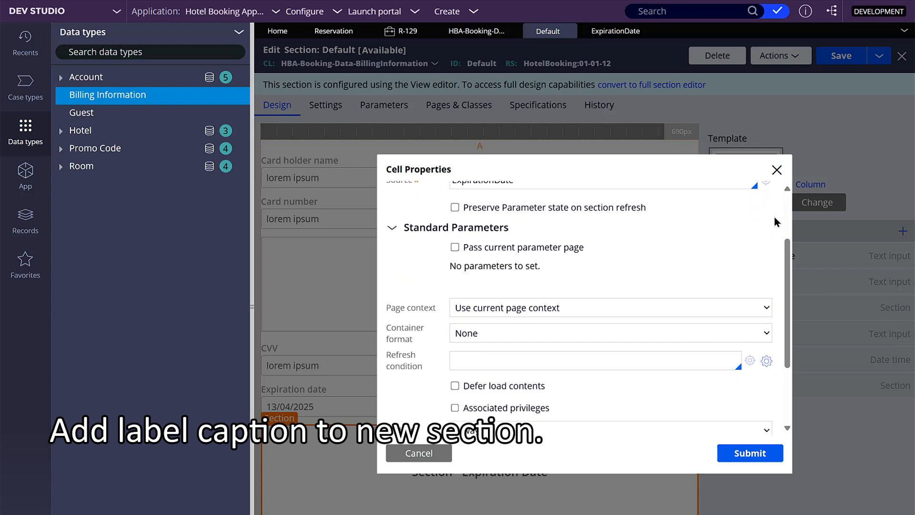
pyautogui.scroll(-3, 774, 213)
pyautogui.click(673, 351)
pyautogui.scroll(-2, 767, 310)
pyautogui.click(542, 318)
pyautogui.write('Expiration date')
pyautogui.click(732, 453)
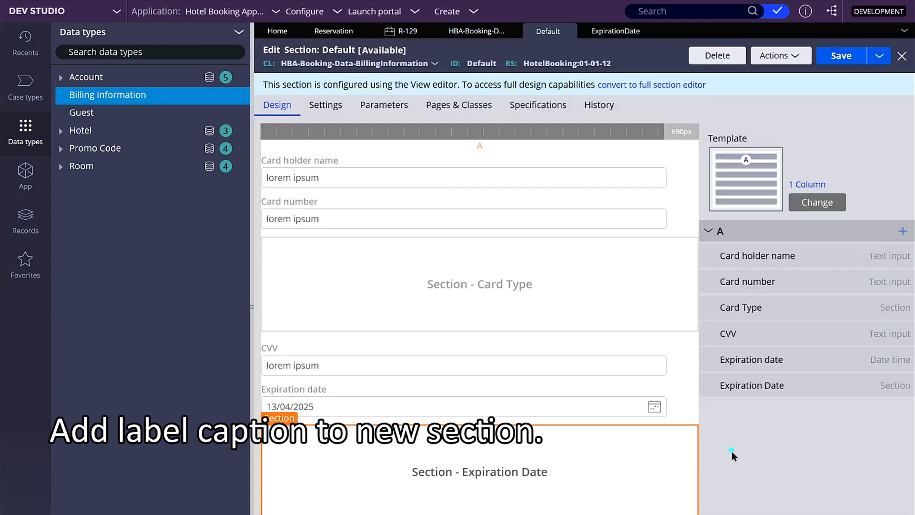
pyautogui.click(838, 57)
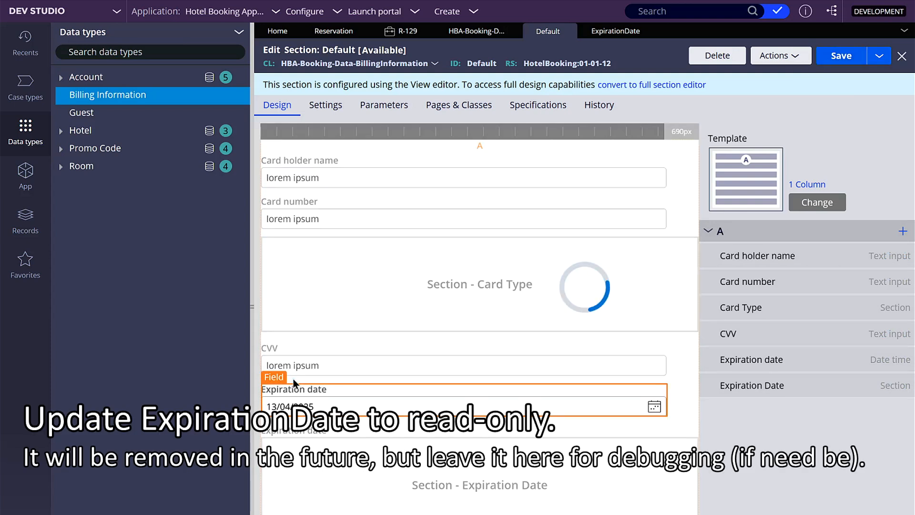
# Set the Expiration date field's edit options to Read-only (always) and save the Default section
pyautogui.click(295, 383)
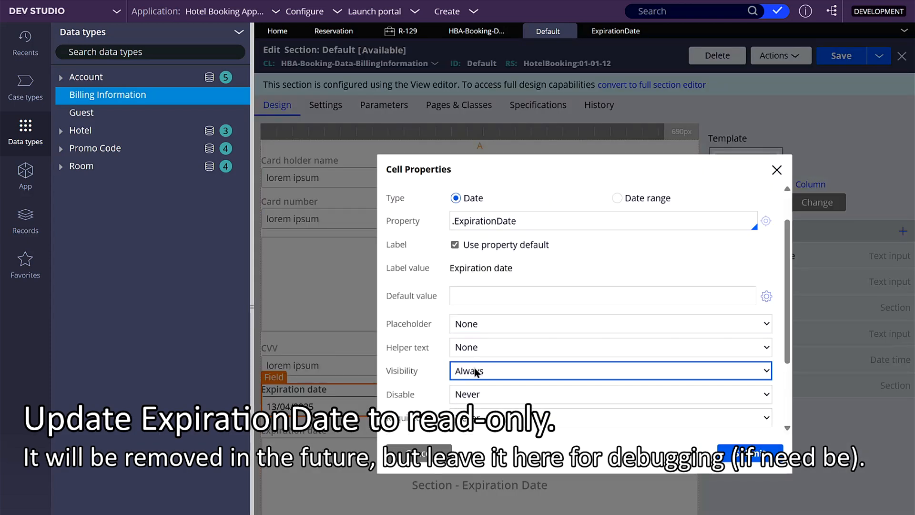
pyautogui.click(470, 212)
pyautogui.click(491, 241)
pyautogui.click(500, 278)
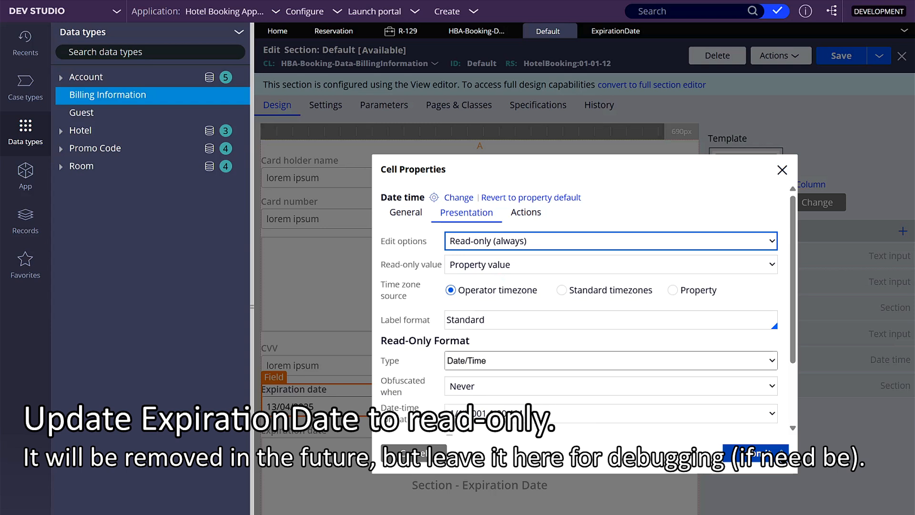
pyautogui.click(756, 452)
pyautogui.click(832, 60)
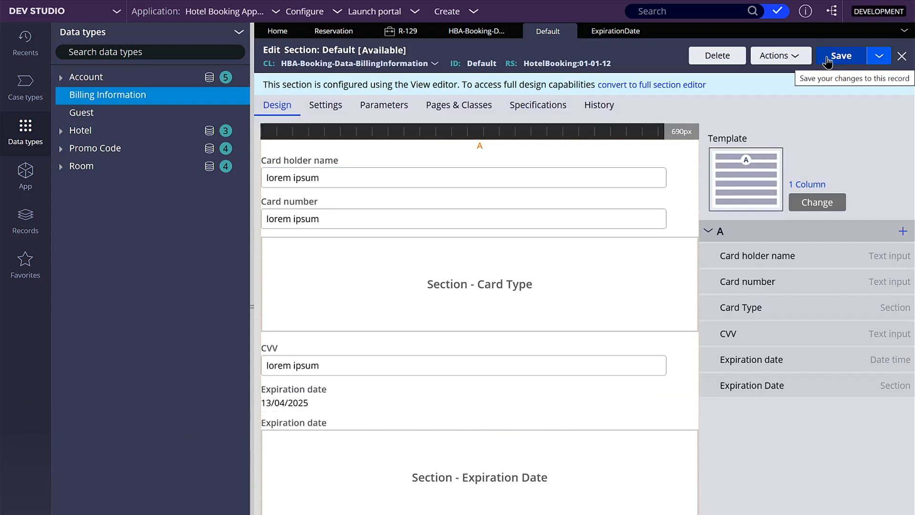
# Switch to reservation case R-129 and refresh it to check the expiration date fields on the Billing Information page
pyautogui.click(401, 31)
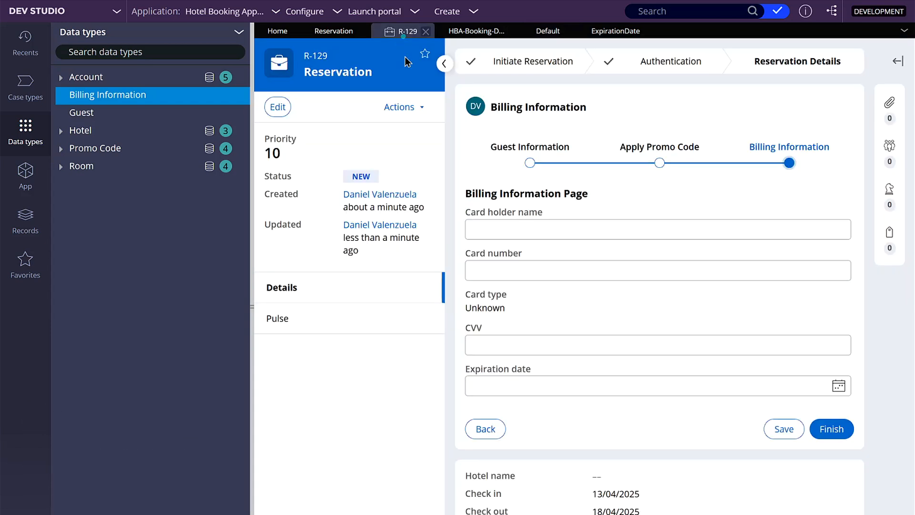
pyautogui.click(403, 107)
pyautogui.click(351, 211)
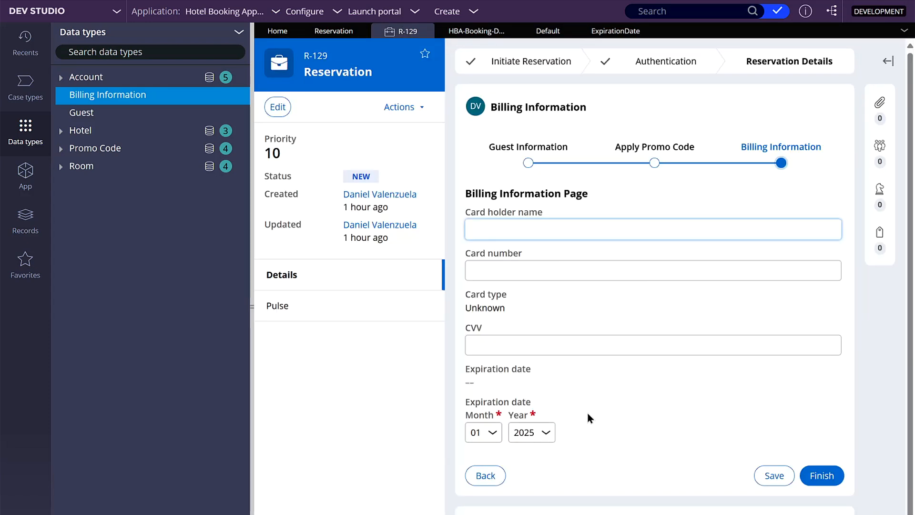
# In the ExpirationDate section, include the placeholder "Select..." on the Month dropdown
pyautogui.click(615, 32)
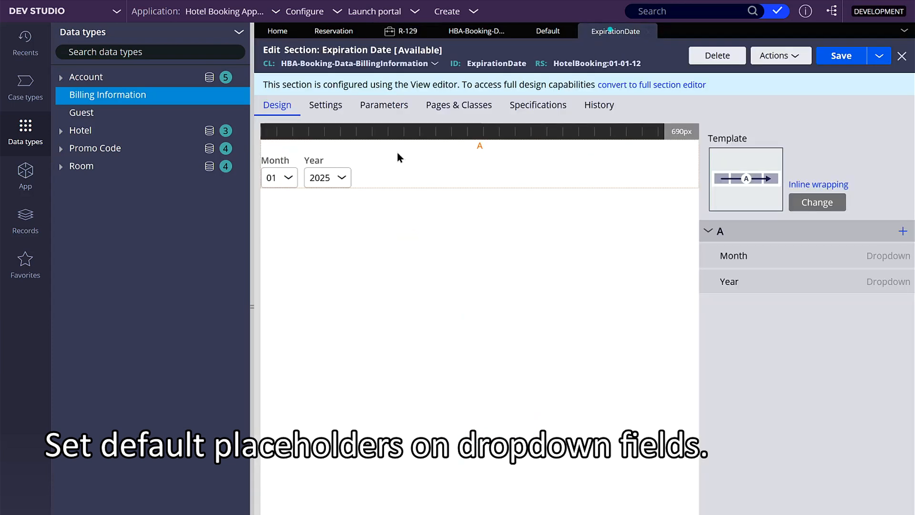
pyautogui.doubleClick(276, 164)
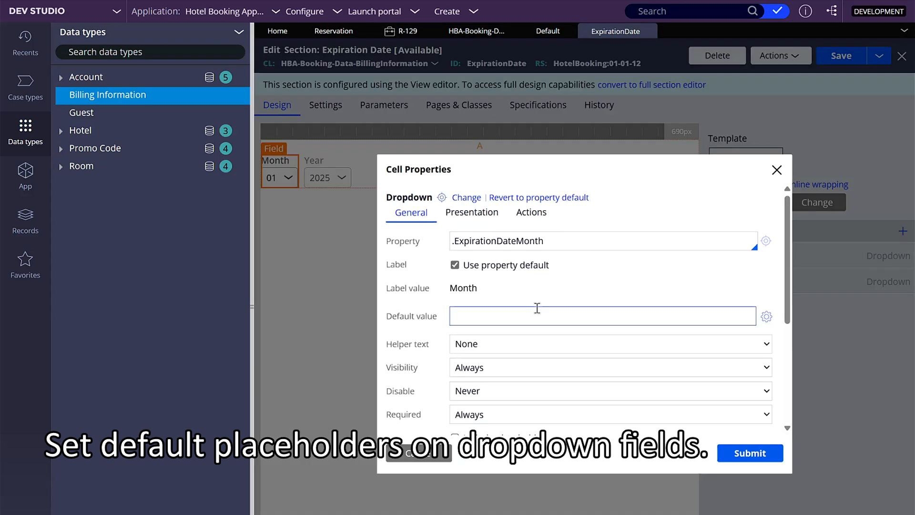
pyautogui.scroll(-2, 524, 364)
pyautogui.click(522, 358)
pyautogui.click(529, 374)
pyautogui.write('"Select...')
pyautogui.hotkey('ctrl', 'a')
pyautogui.hotkey('ctrl', 'c')
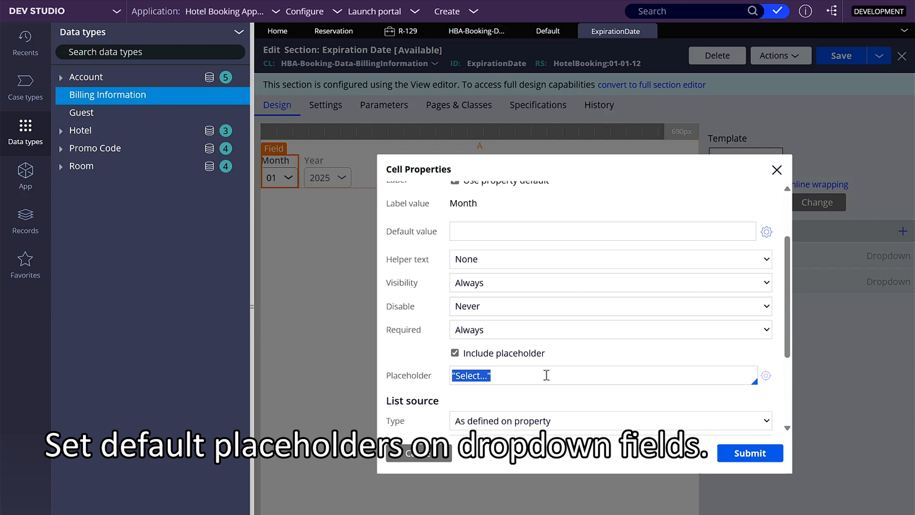
pyautogui.click(735, 455)
# Include the same "Select..." placeholder on the Year dropdown and save the ExpirationDate section
pyautogui.doubleClick(352, 162)
pyautogui.scroll(-2, 491, 336)
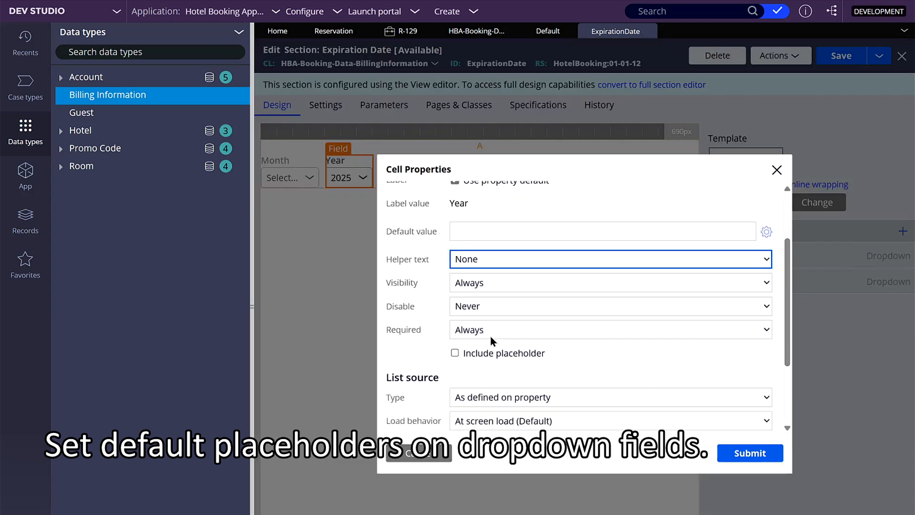
pyautogui.click(493, 353)
pyautogui.click(507, 373)
pyautogui.hotkey('ctrl', 'v')
pyautogui.click(744, 453)
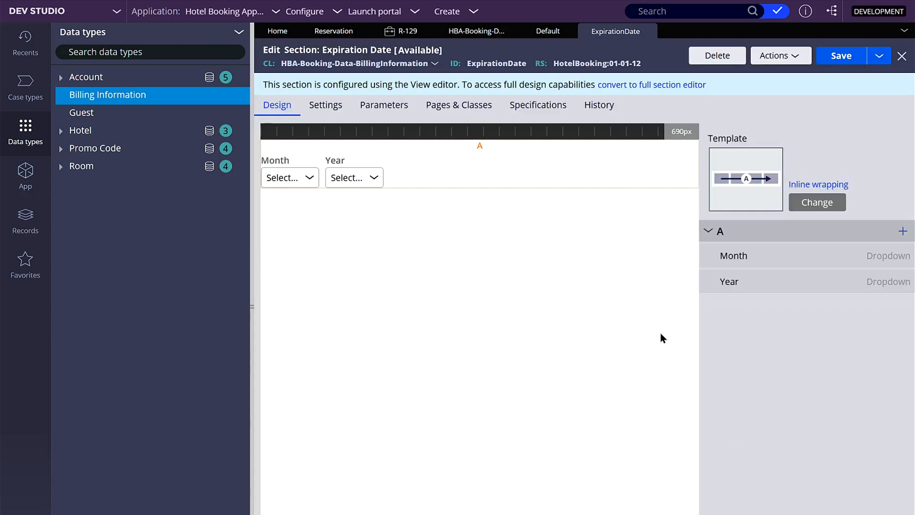
pyautogui.click(839, 56)
# Return to case R-129 and refresh it to check the placeholders in the Month and Year dropdowns
pyautogui.click(406, 30)
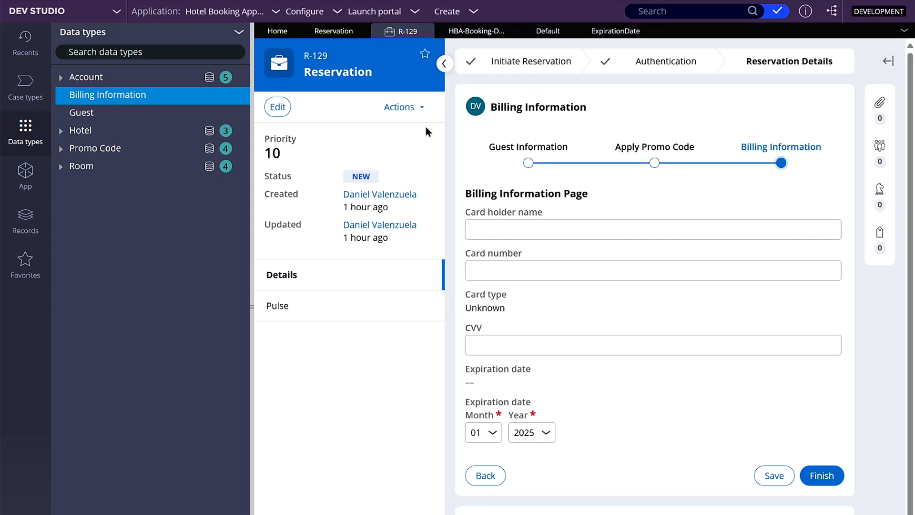
pyautogui.click(403, 106)
pyautogui.click(319, 231)
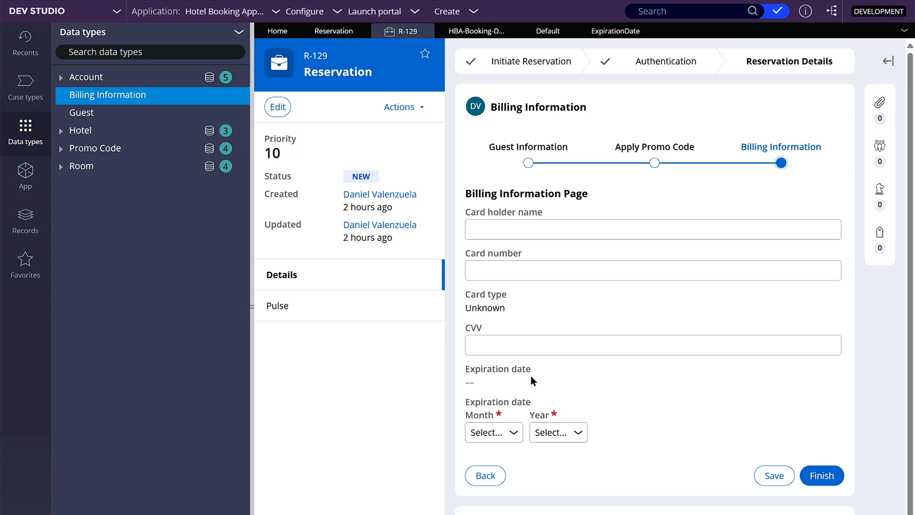
# Create a Declare Expression rule for .ExpirationDate under the BillingInformation class in HBA-Booking-Data
pyautogui.click(26, 174)
pyautogui.click(66, 202)
pyautogui.click(76, 257)
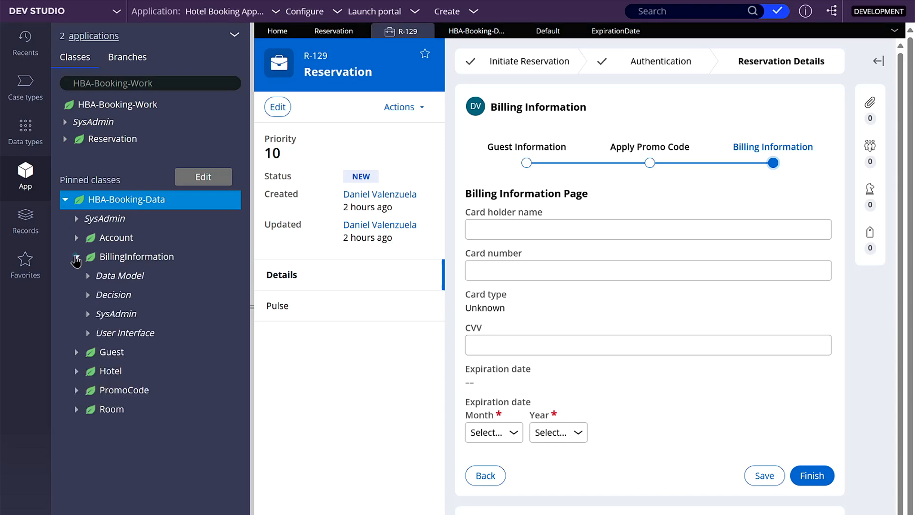
pyautogui.rightClick(109, 294)
pyautogui.moveTo(123, 313)
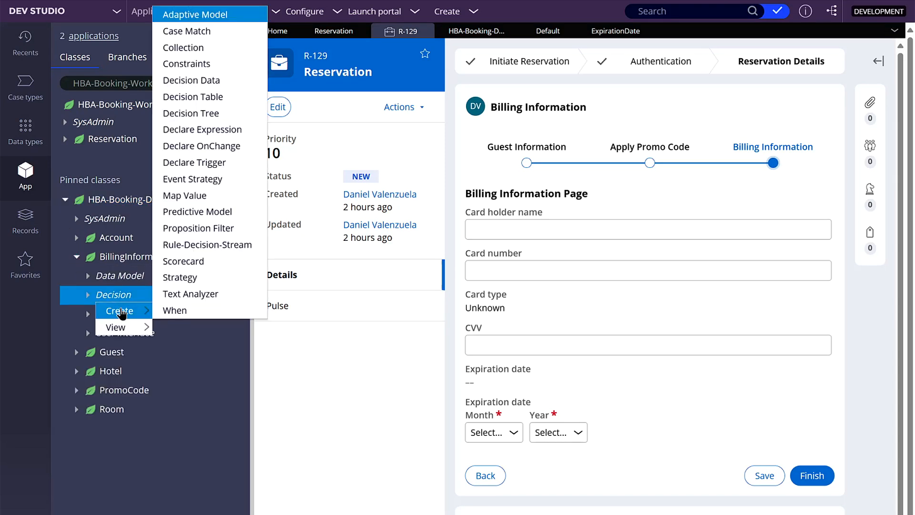
pyautogui.click(252, 132)
pyautogui.click(433, 139)
pyautogui.write('.ExpirationDate')
pyautogui.press('Return')
pyautogui.click(823, 54)
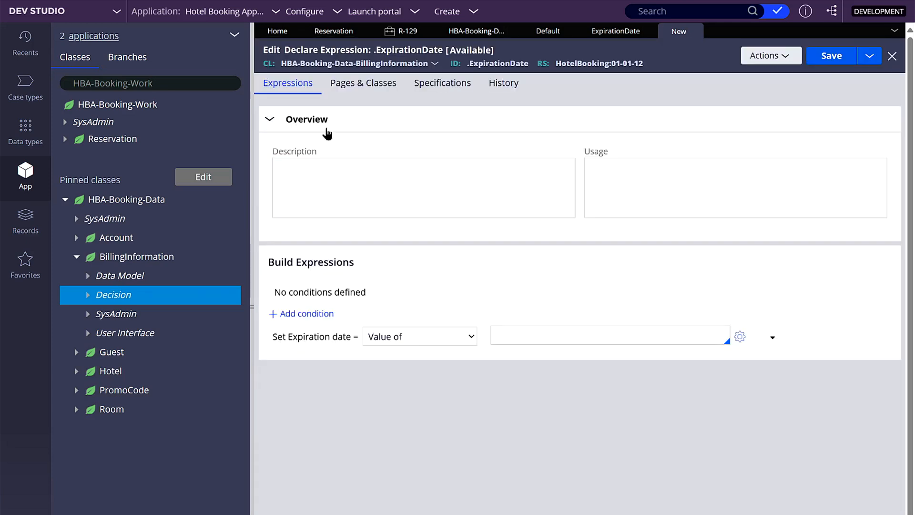
# Add an IF condition to the expression requiring that .ExpirationDateMonth has a value
pyautogui.click(271, 120)
pyautogui.click(296, 206)
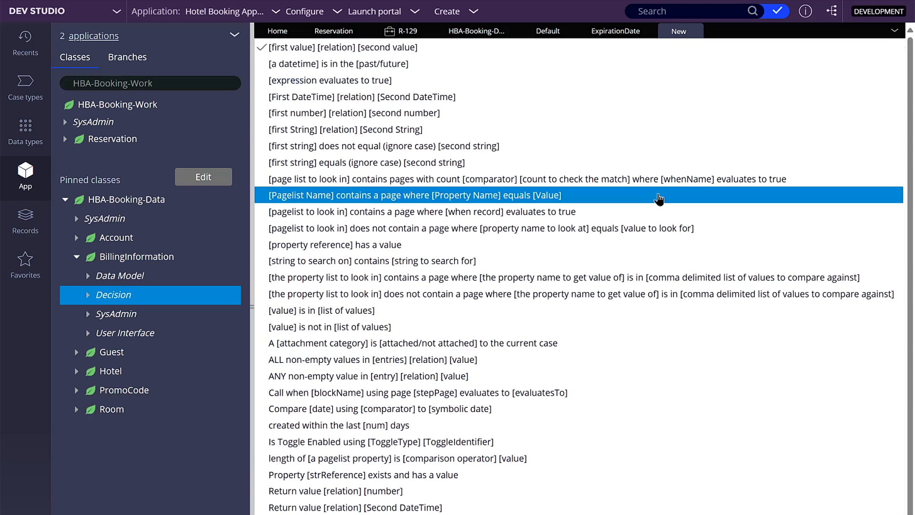
pyautogui.click(658, 193)
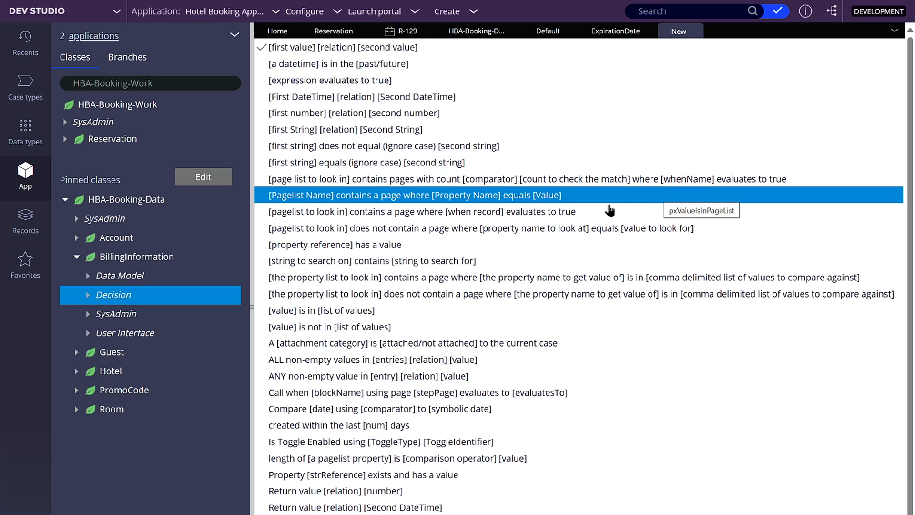
pyautogui.click(409, 244)
pyautogui.click(415, 196)
pyautogui.write('.')
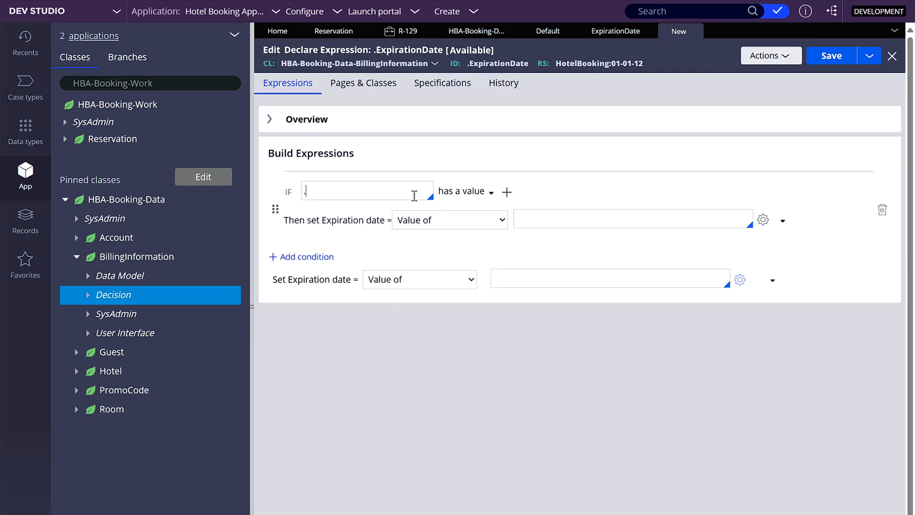
pyautogui.write('ExpirationDateMonth')
# Add an AND condition requiring that .ExpirationDateYear has a value
pyautogui.click(507, 192)
pyautogui.click(477, 224)
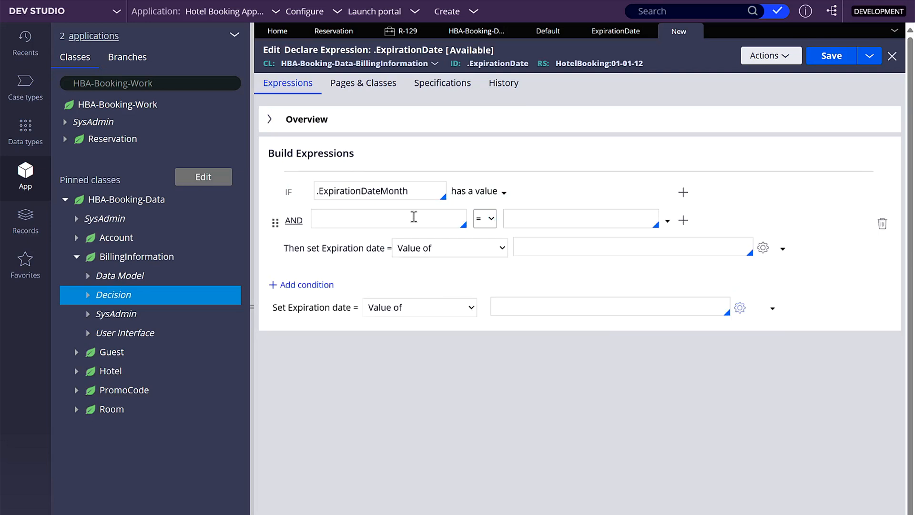
pyautogui.click(667, 221)
pyautogui.click(452, 242)
pyautogui.click(400, 215)
pyautogui.write('.exp')
pyautogui.press('Down')
pyautogui.press('Down')
pyautogui.press('Return')
# In the Expression builder for the conditional Expiration date value, search functions for "add", review addCalendar's signature and insert it
pyautogui.click(762, 244)
pyautogui.click(356, 151)
pyautogui.write('add')
pyautogui.click(429, 150)
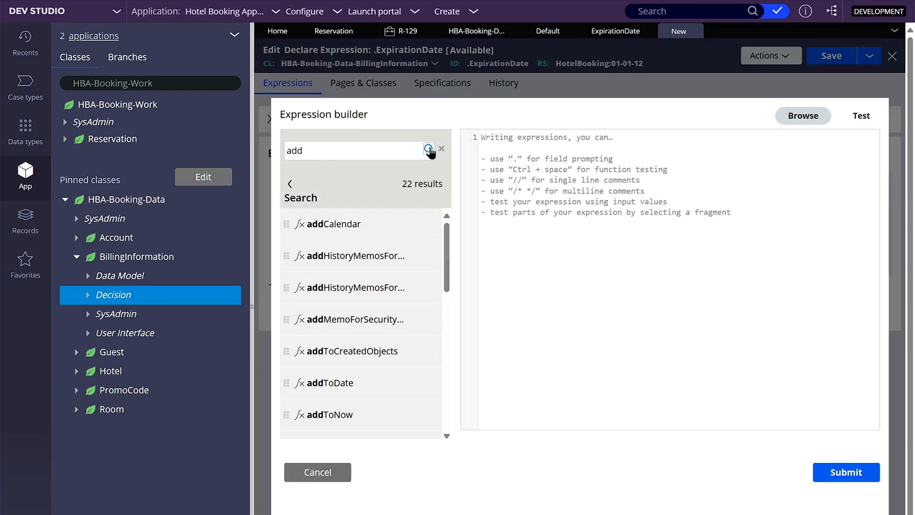
pyautogui.moveTo(373, 235)
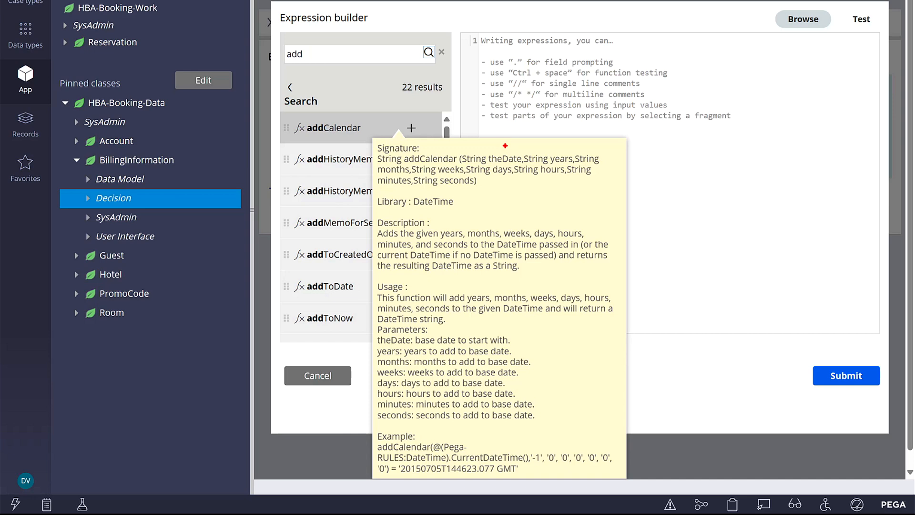
pyautogui.moveTo(518, 133); pyautogui.dragTo(514, 146)
pyautogui.moveTo(378, 175); pyautogui.dragTo(405, 179)
pyautogui.moveTo(474, 177); pyautogui.dragTo(504, 179)
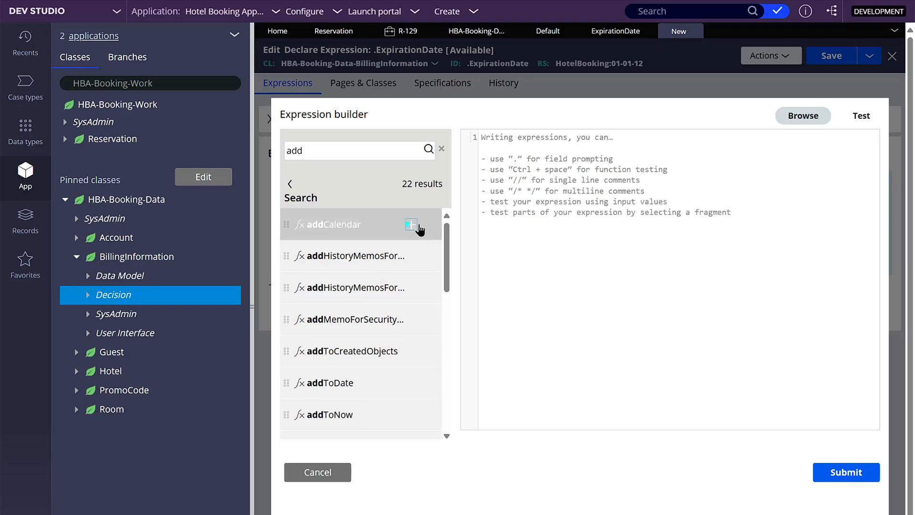
pyautogui.click(411, 128)
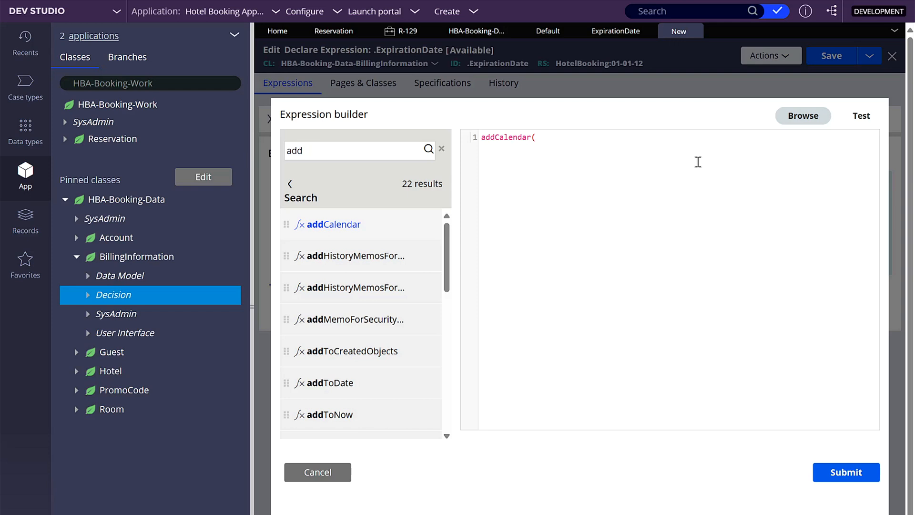
# Enter .ExpirationDateYearm+.ExpirationDateMonth+"01" as the base date argument of addCalendar
pyautogui.write('.exp')
pyautogui.press('Down')
pyautogui.press('Down')
pyautogui.press('Return')
pyautogui.write('m')
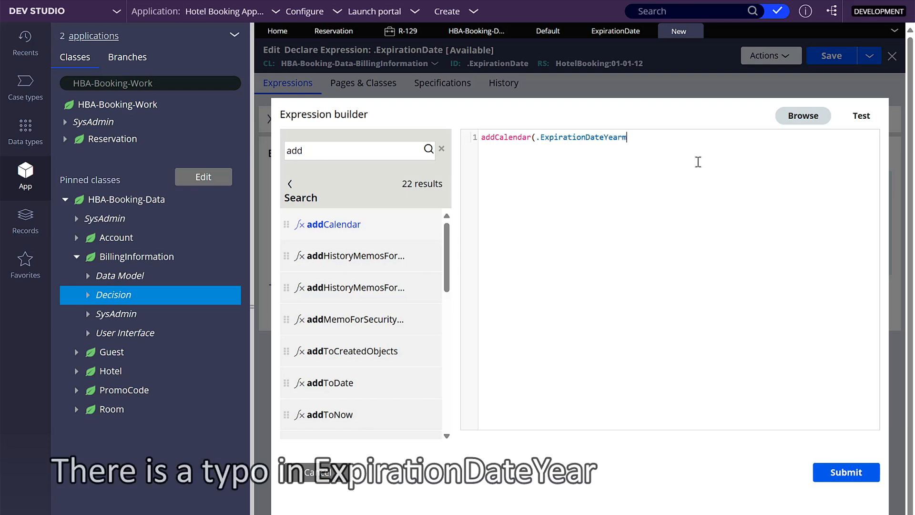
pyautogui.write('+')
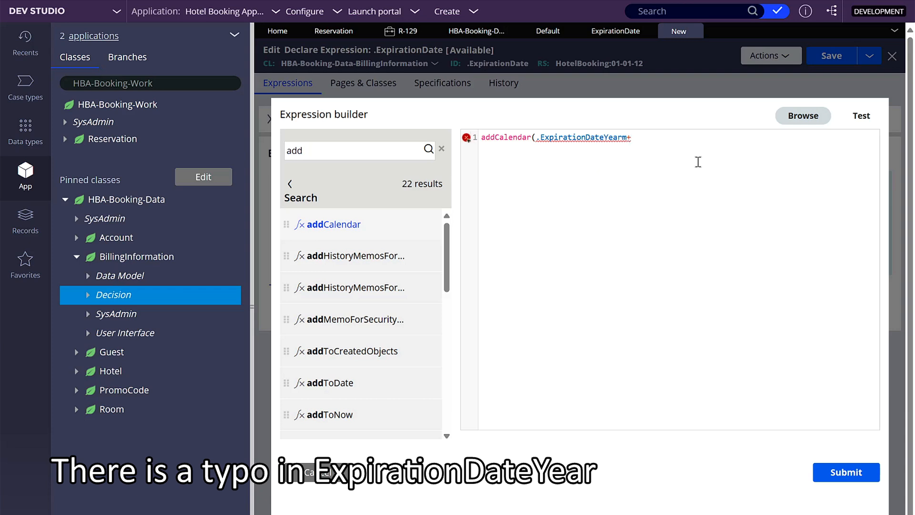
pyautogui.write('.e')
pyautogui.press('Down')
pyautogui.press('Return')
pyautogui.write('+"01"')
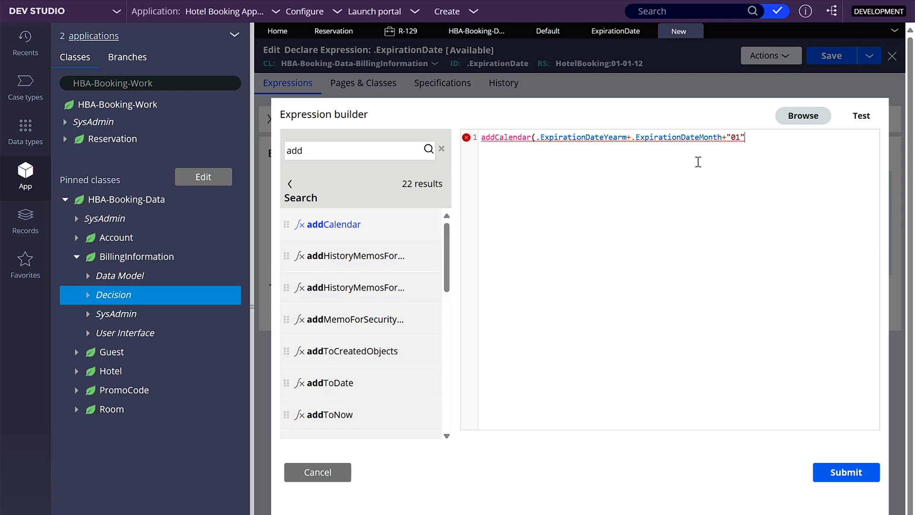
# Complete the addCalendar call with the remaining arguments 0,1,0,-1,0,0,0 and the closing parenthesis
pyautogui.write(',')
pyautogui.write('0,1,0,-1,0,0,')
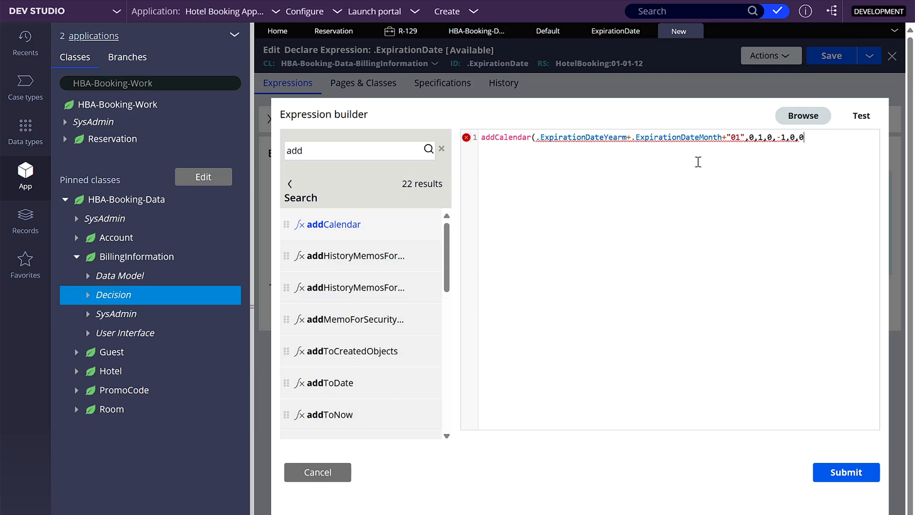
pyautogui.write('0)')
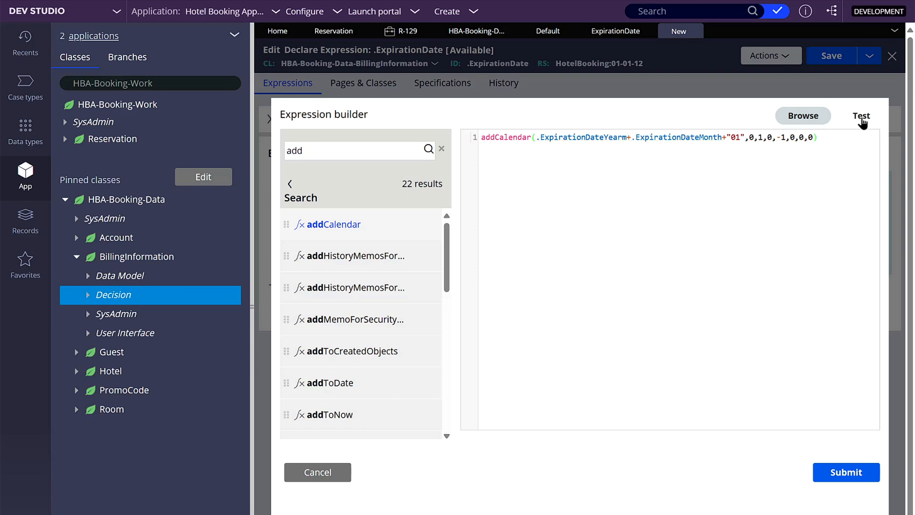
# Test the addCalendar expression with year 2025 and month 04
pyautogui.click(862, 117)
pyautogui.click(729, 192)
pyautogui.click(733, 191)
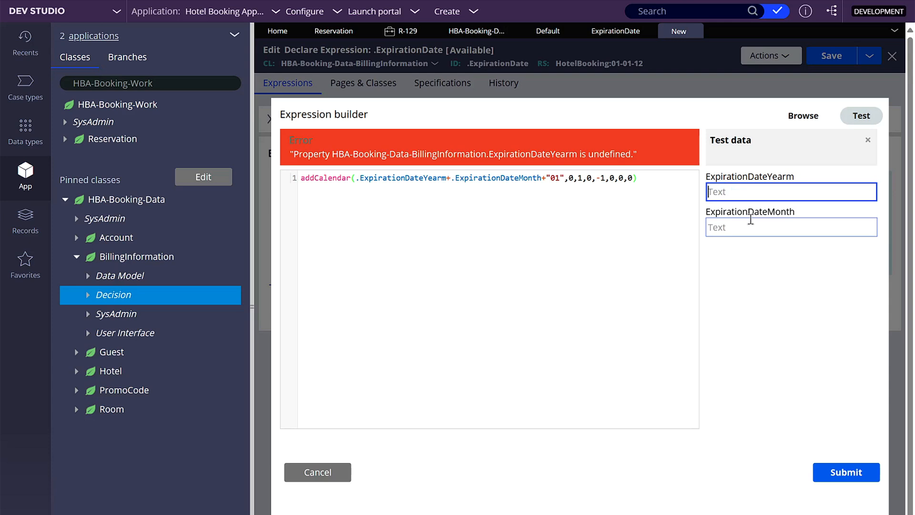
pyautogui.write('2025')
pyautogui.click(752, 229)
pyautogui.write('03')
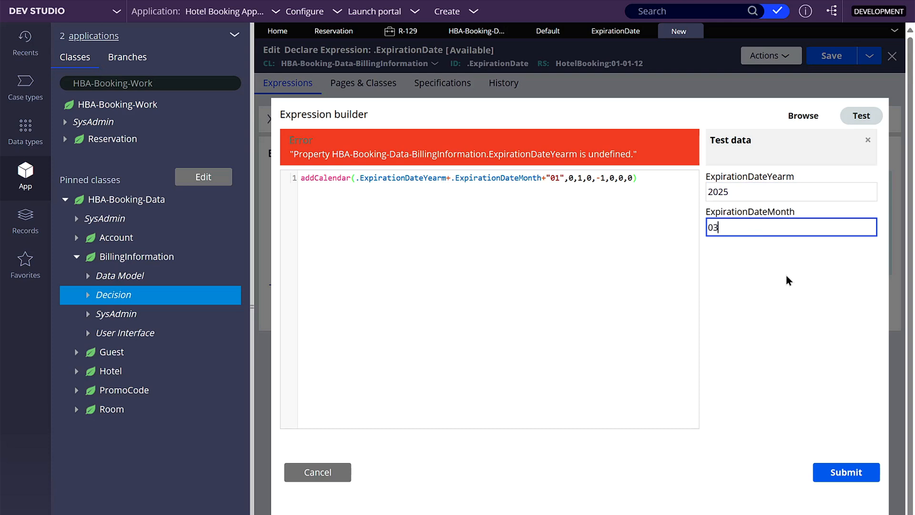
pyautogui.press('BackSpace')
pyautogui.write('4')
pyautogui.click(784, 270)
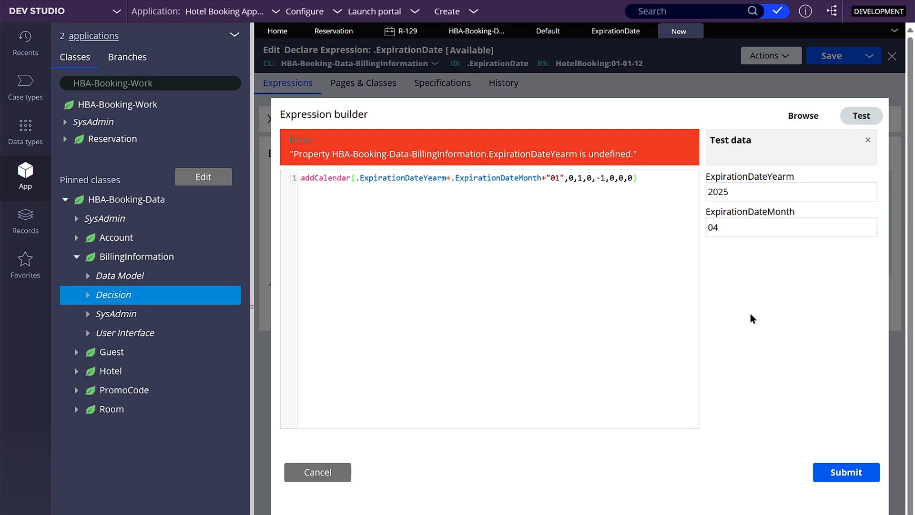
# Correct the year property in the expression to .ExpirationDateYear and retest it with year 2025
pyautogui.click(442, 179)
pyautogui.press('BackSpace')
pyautogui.click(768, 191)
pyautogui.write('2025')
pyautogui.press('Tab')
pyautogui.click(774, 262)
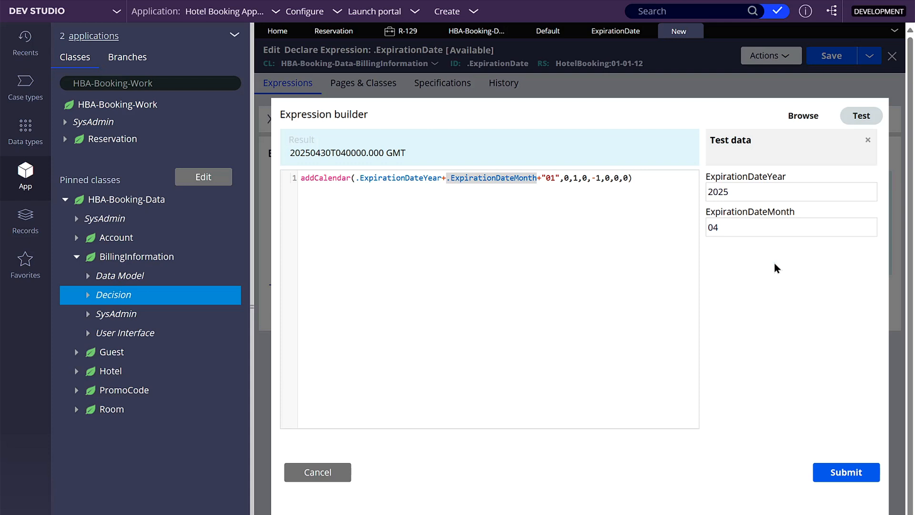
# Test the addCalendar expression for year 2025 with months 12 and 02, and examine the calculated end-of-month dates
pyautogui.click(748, 231)
pyautogui.doubleClick(748, 231)
pyautogui.write('12')
pyautogui.click(754, 291)
pyautogui.moveTo(316, 153); pyautogui.dragTo(338, 154)
pyautogui.doubleClick(752, 227)
pyautogui.write('02')
pyautogui.click(777, 260)
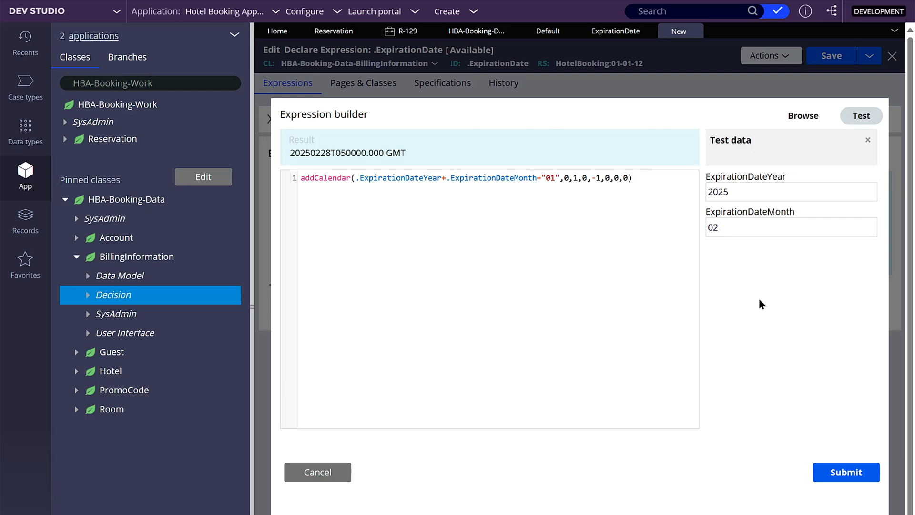
pyautogui.moveTo(320, 153); pyautogui.dragTo(331, 154)
pyautogui.moveTo(336, 153); pyautogui.dragTo(346, 157)
# Extend the "01" literal in the expression to "01T000000.000 GMT" and save the declare expression
pyautogui.moveTo(331, 153); pyautogui.dragTo(411, 152)
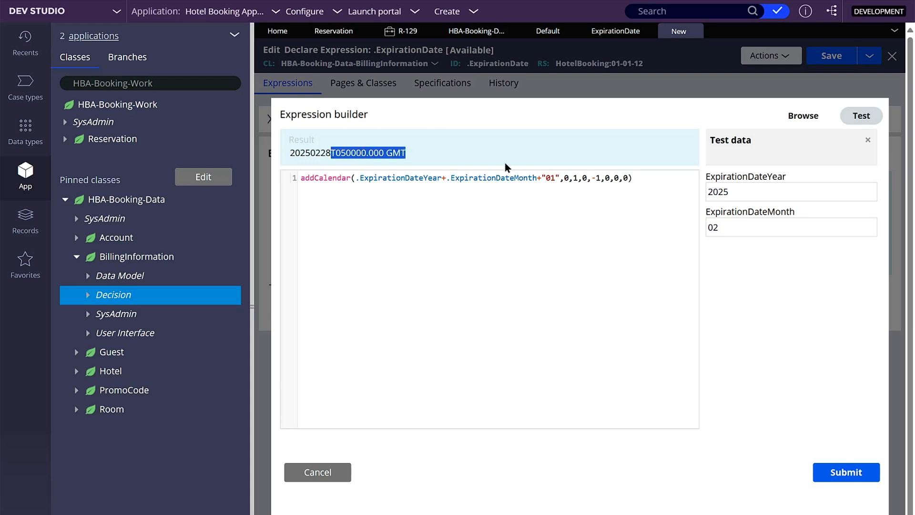
pyautogui.click(555, 178)
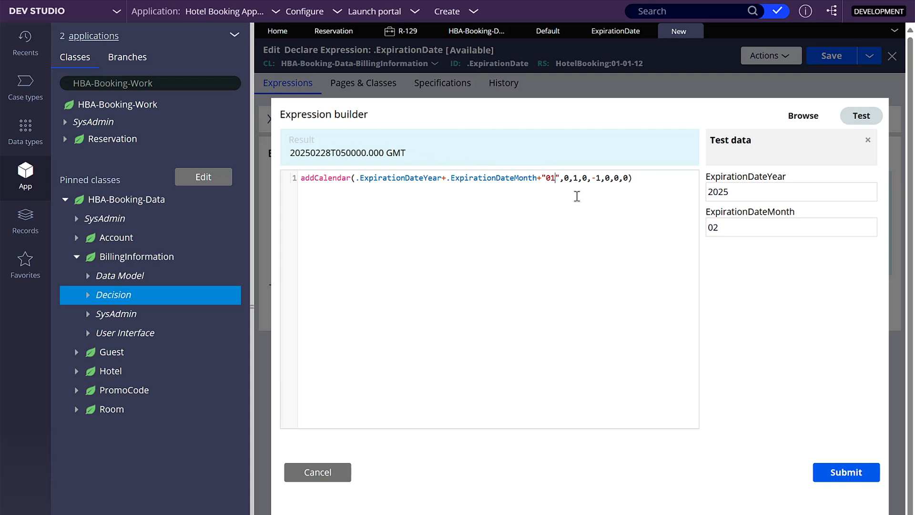
pyautogui.write('T050000.000 GMT')
pyautogui.click(569, 178)
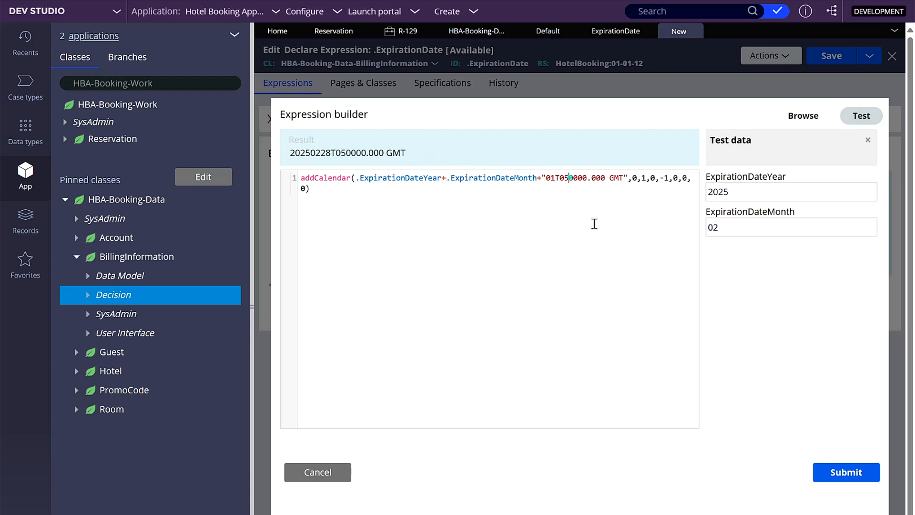
pyautogui.press('BackSpace')
pyautogui.write('0')
pyautogui.moveTo(331, 152); pyautogui.dragTo(404, 153)
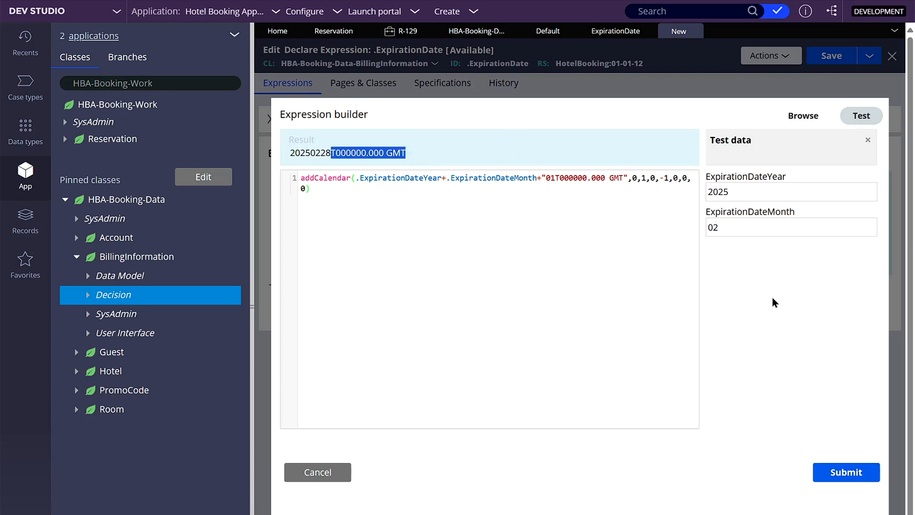
pyautogui.click(842, 467)
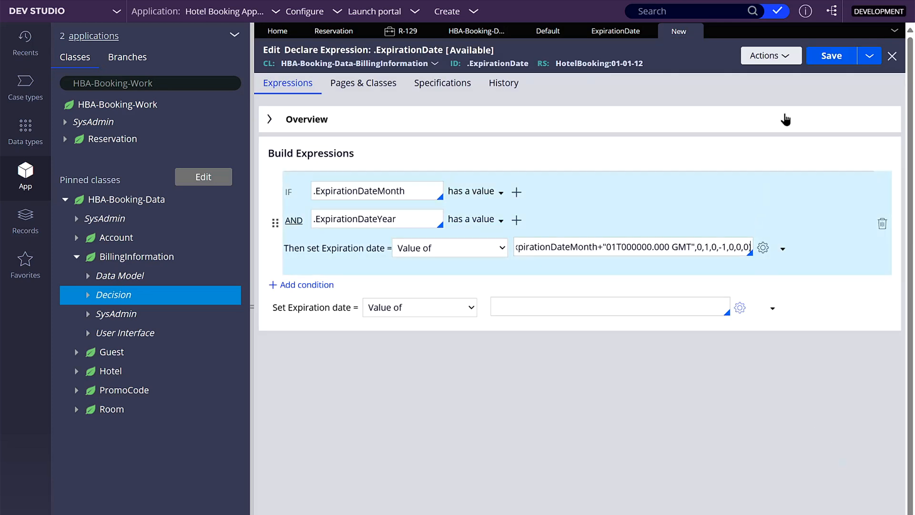
pyautogui.click(832, 67)
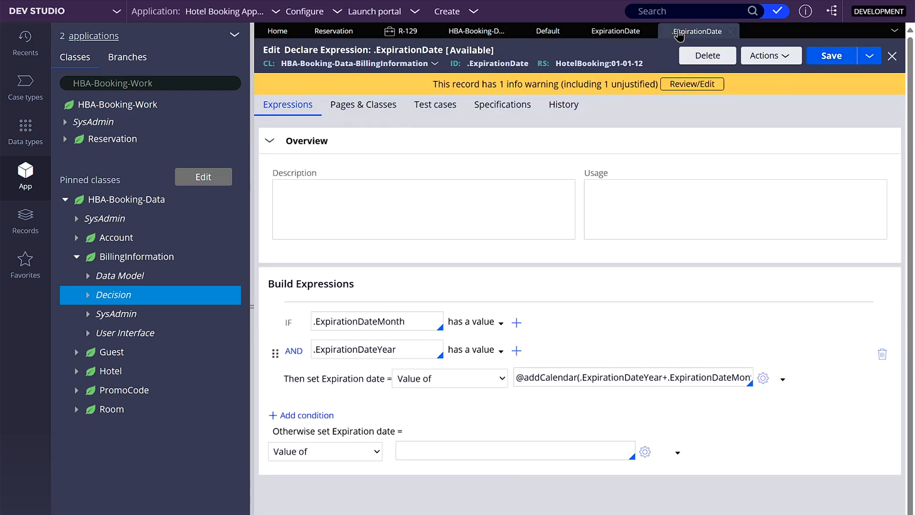
# Return to reservation R-129, refresh the case and reopen its Billing Information assignment
pyautogui.click(616, 34)
pyautogui.click(539, 32)
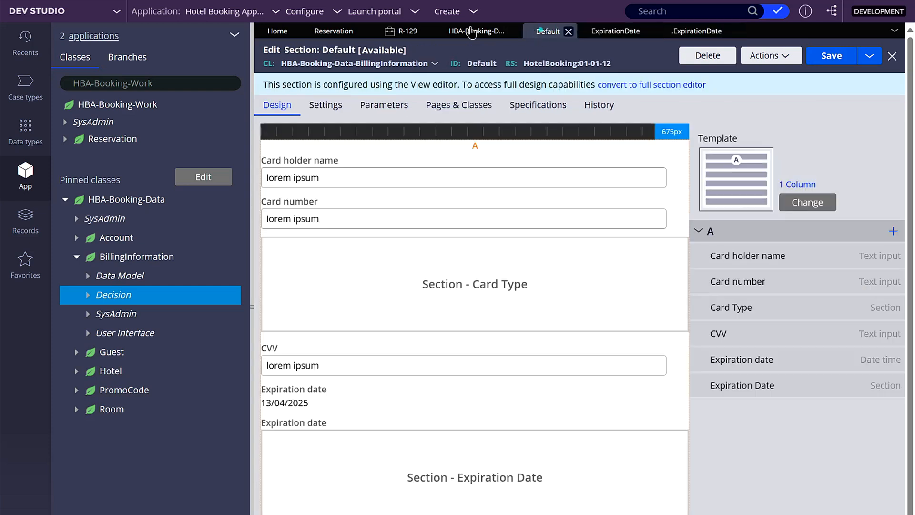
pyautogui.click(402, 32)
pyautogui.click(401, 107)
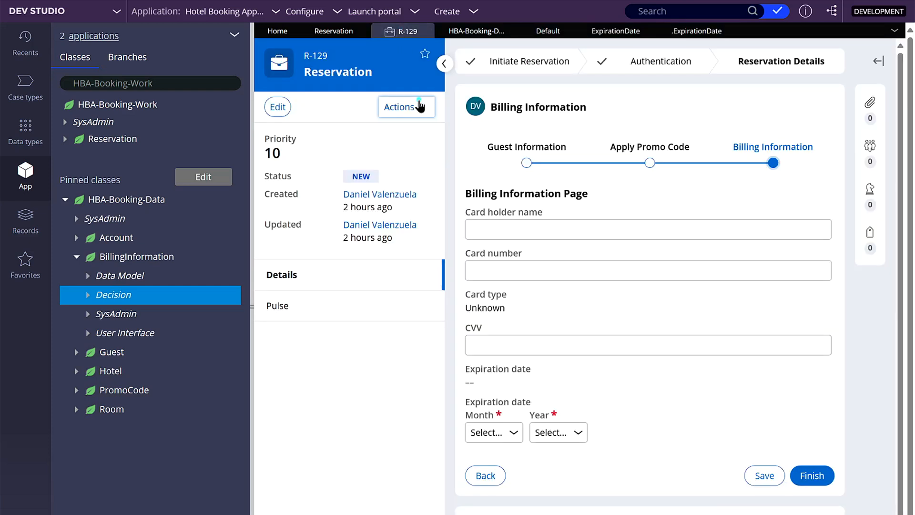
pyautogui.click(377, 229)
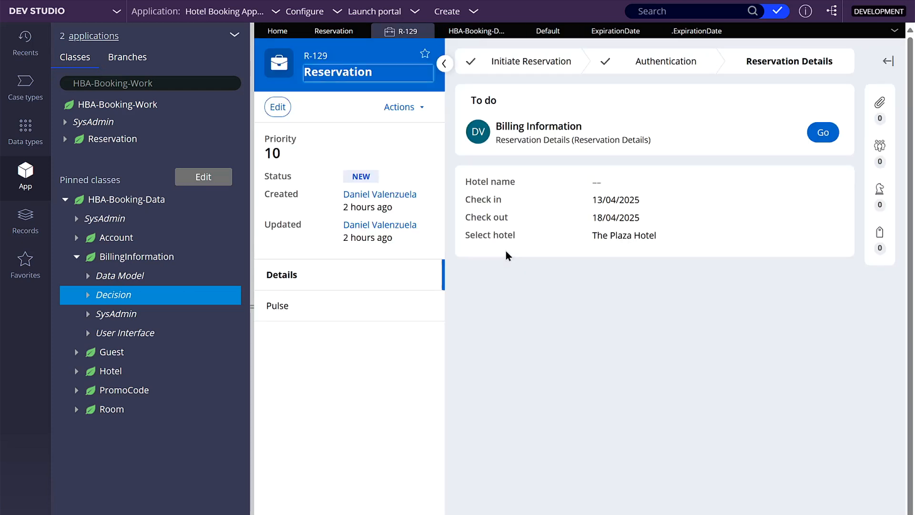
pyautogui.click(821, 133)
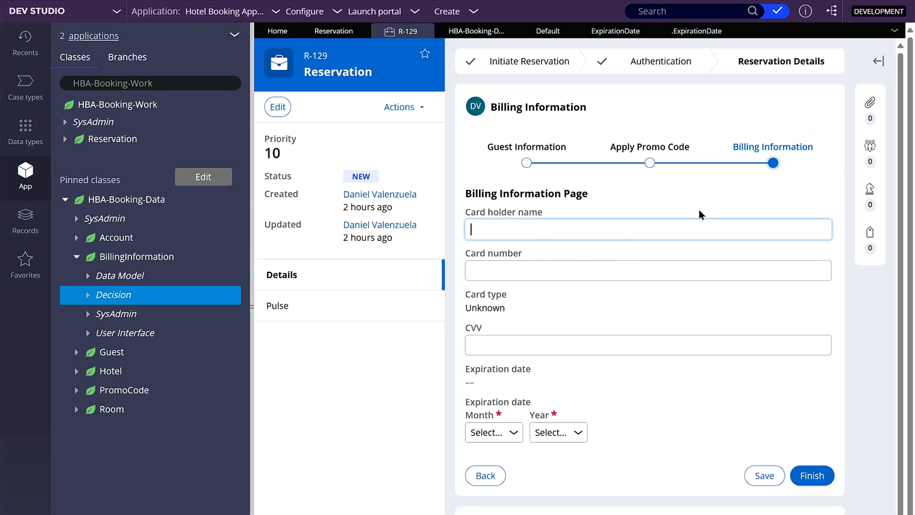
# Set the card expiration month to 11 and the year to 2026, and save the billing form
pyautogui.click(494, 432)
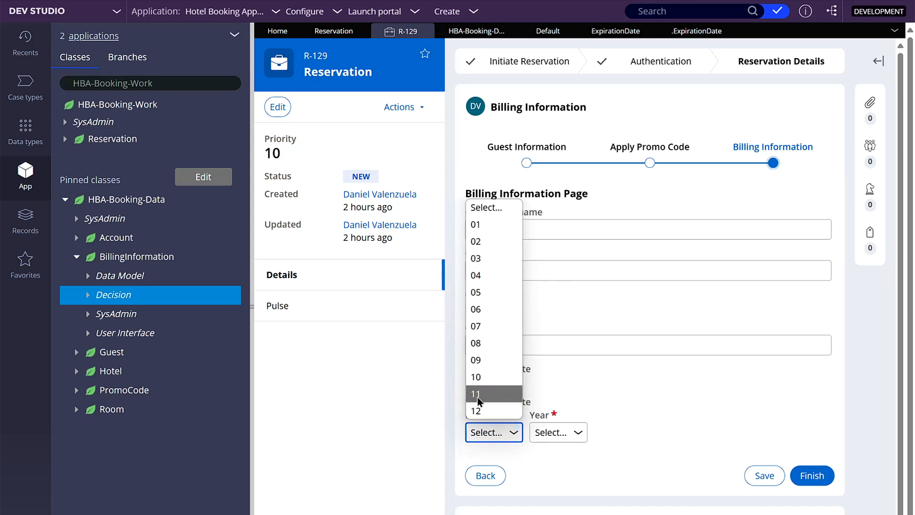
pyautogui.click(483, 396)
pyautogui.click(580, 437)
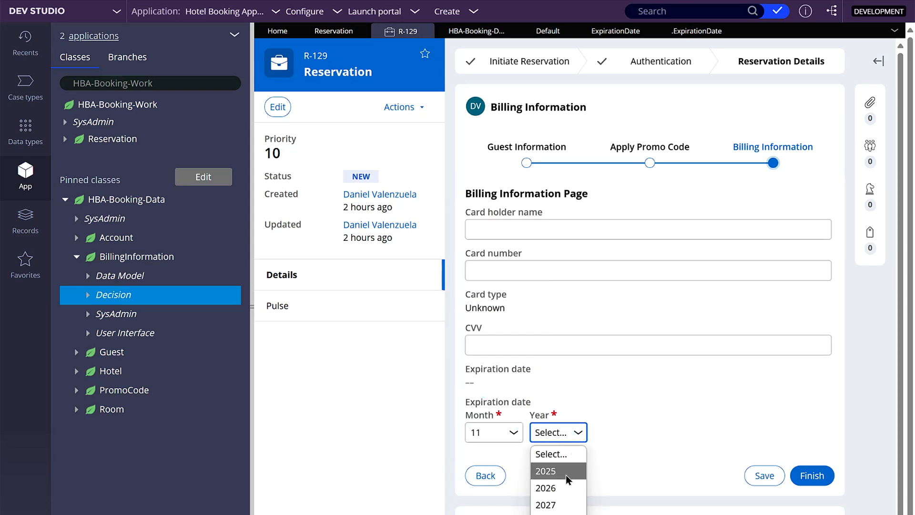
pyautogui.click(564, 484)
pyautogui.click(768, 476)
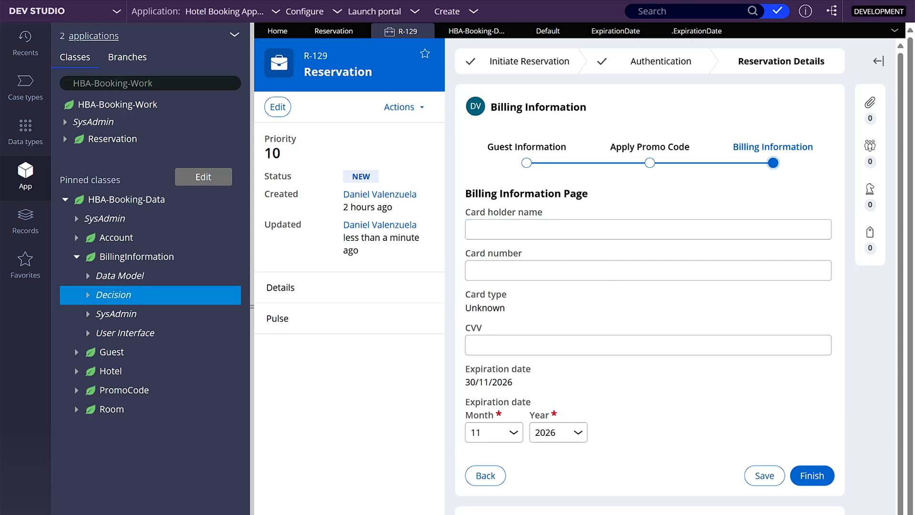
# Set the expiration month to 01 and the year to 2025, and finish the Billing Information assignment to test the date validation
pyautogui.click(514, 432)
pyautogui.click(499, 233)
pyautogui.click(541, 432)
pyautogui.click(549, 472)
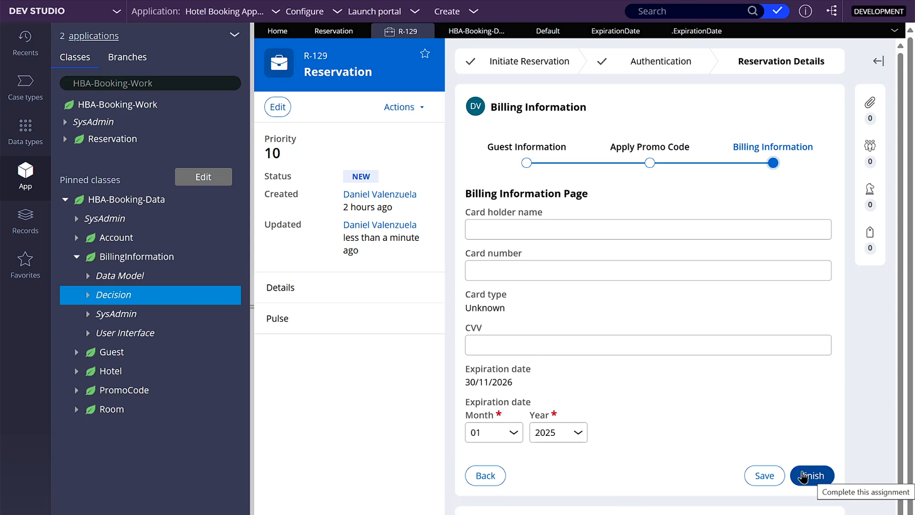
pyautogui.moveTo(521, 379); pyautogui.dragTo(442, 362)
pyautogui.click(441, 362)
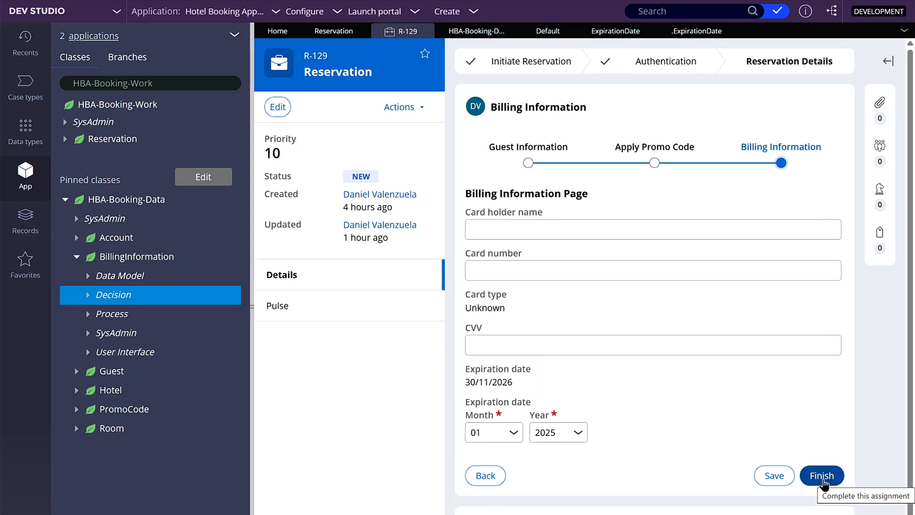
pyautogui.click(823, 476)
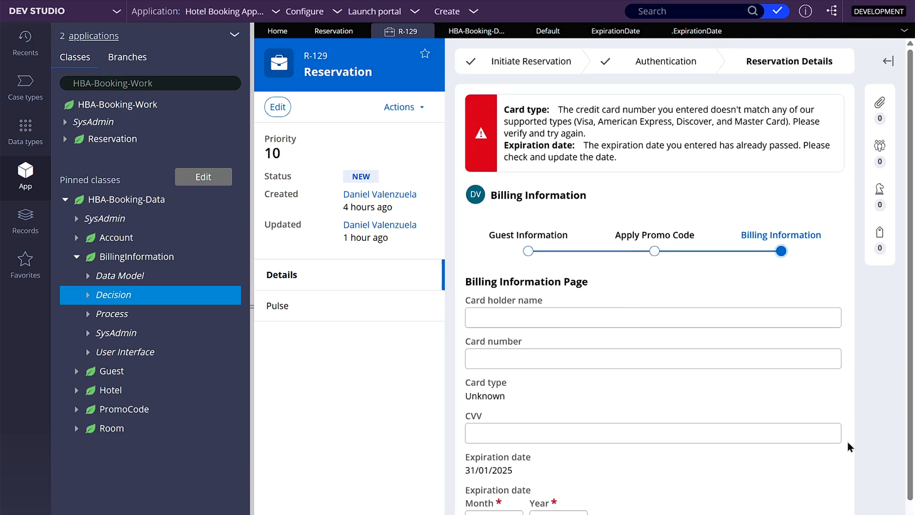
# Open the expiration year choices on the billing form
pyautogui.scroll(-1, 848, 443)
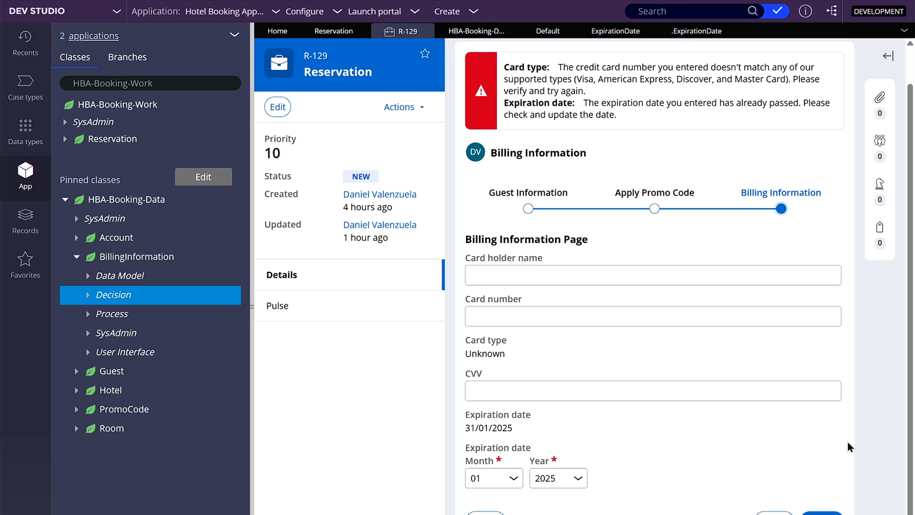
pyautogui.scroll(-1, 848, 443)
pyautogui.click(580, 423)
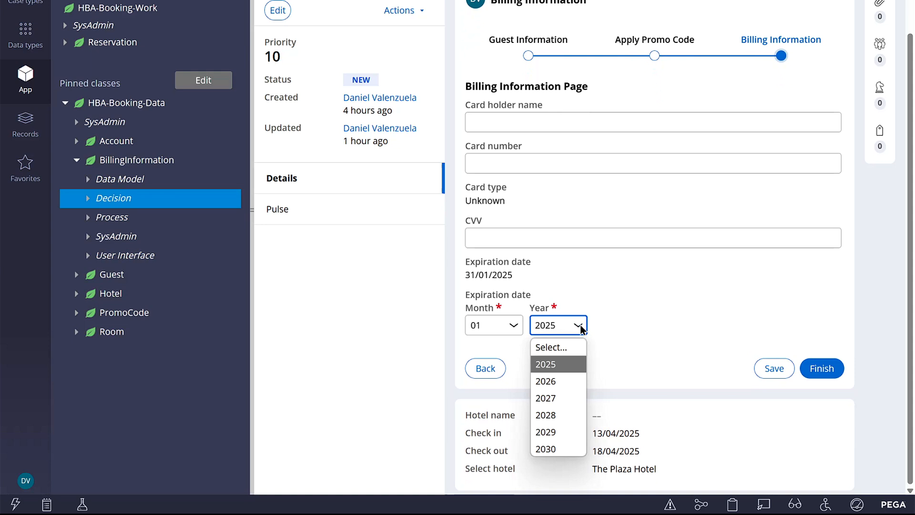